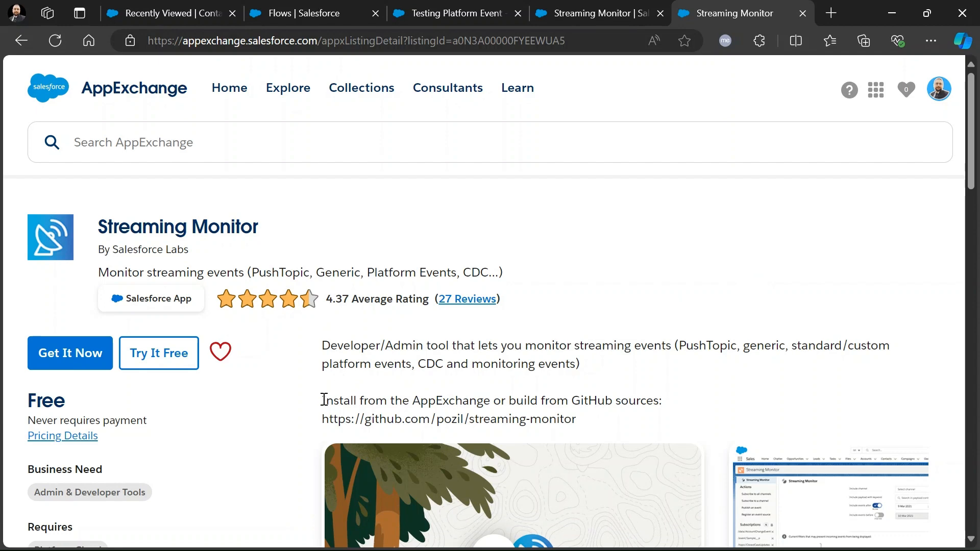
# Examine the Streaming Monitor listing's installation options, AppExchange or the GitHub sources.
pyautogui.moveTo(322, 400); pyautogui.dragTo(499, 404)
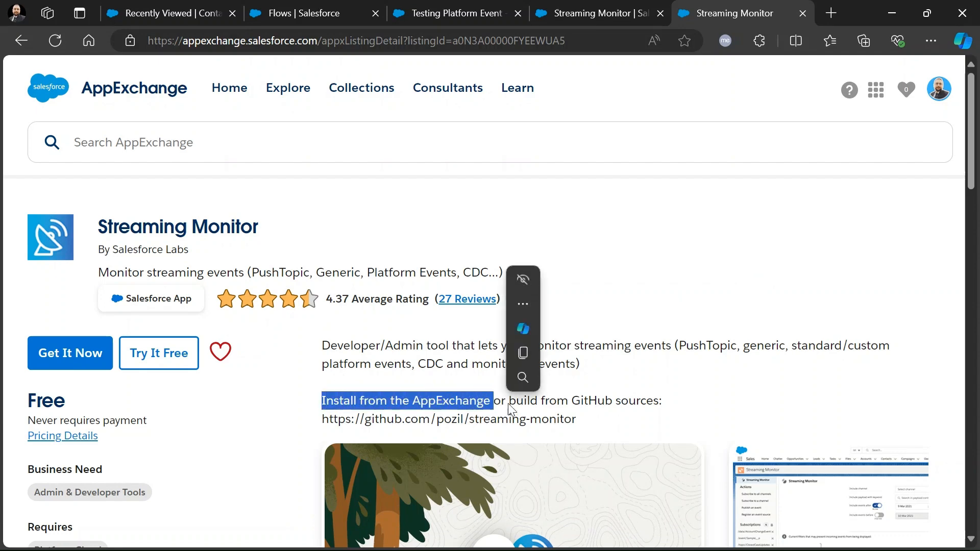
pyautogui.moveTo(577, 419); pyautogui.dragTo(321, 421)
pyautogui.click(620, 423)
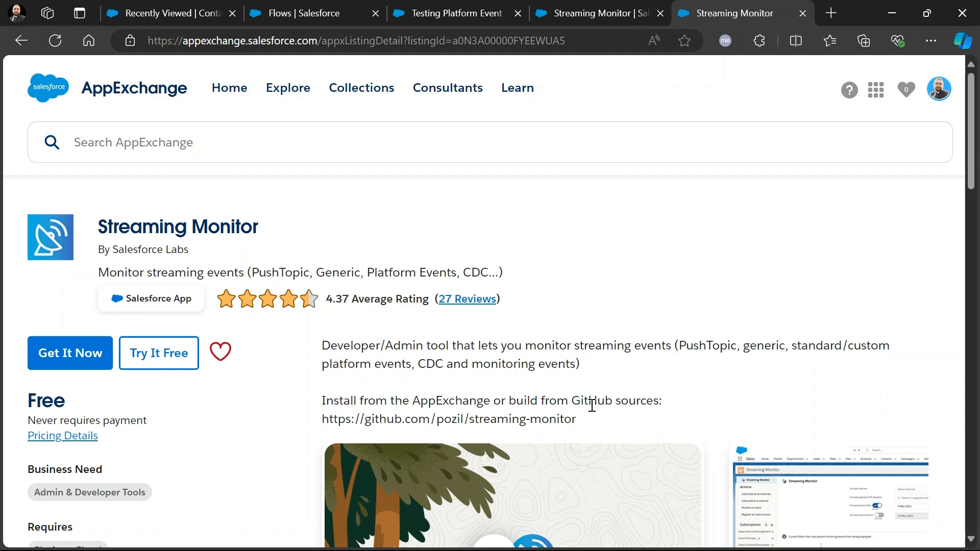
# Switch to the Streaming Monitor page in Salesforce and review its multi-channel and single-channel subscription forms, including the event types offered.
pyautogui.click(637, 13)
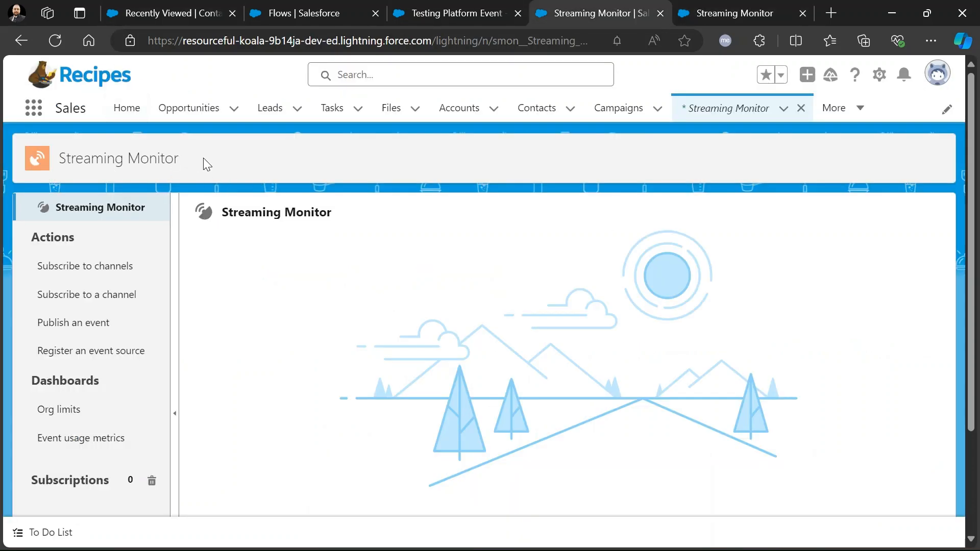
pyautogui.click(96, 272)
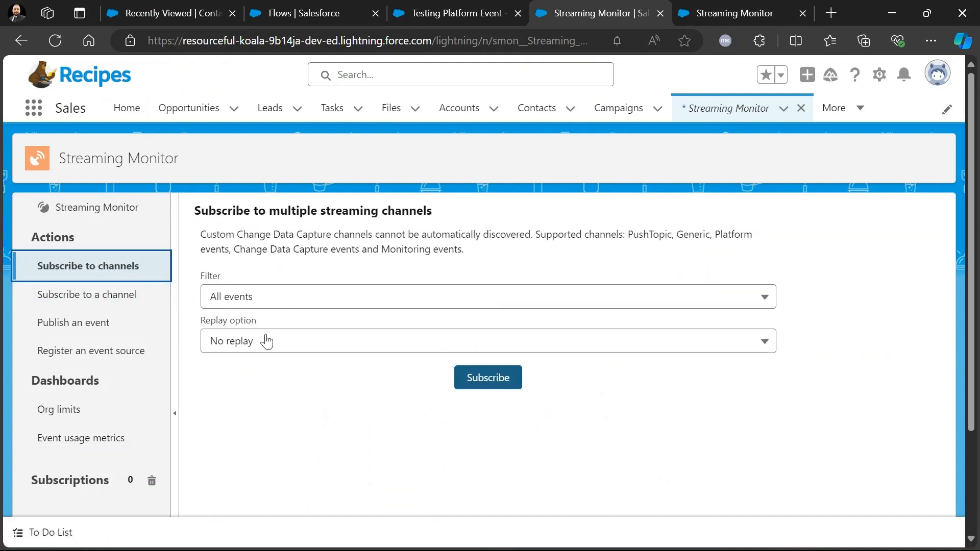
pyautogui.click(93, 296)
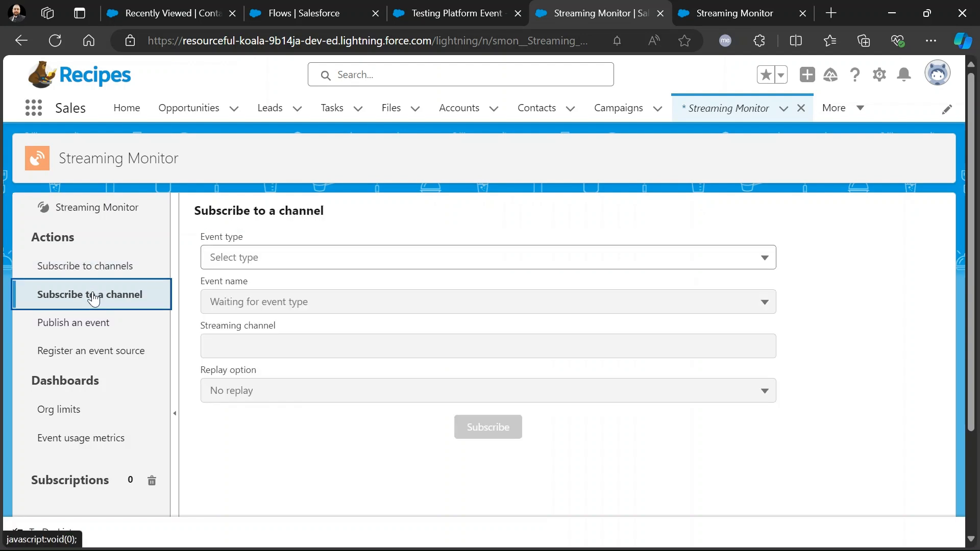
pyautogui.click(286, 261)
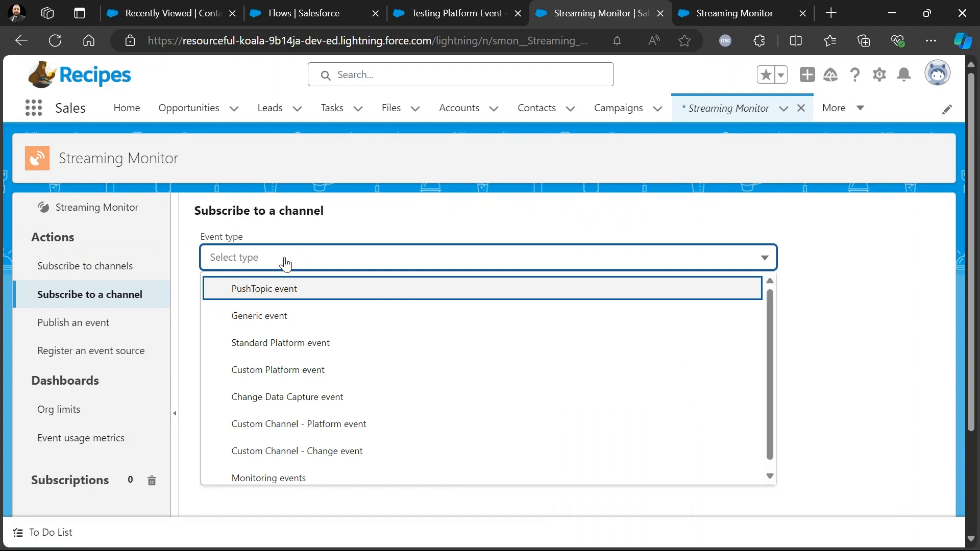
pyautogui.click(326, 232)
# Preview the event publishing form with type Custom Platform event and event Testing Platform Event selected, without publishing.
pyautogui.click(73, 329)
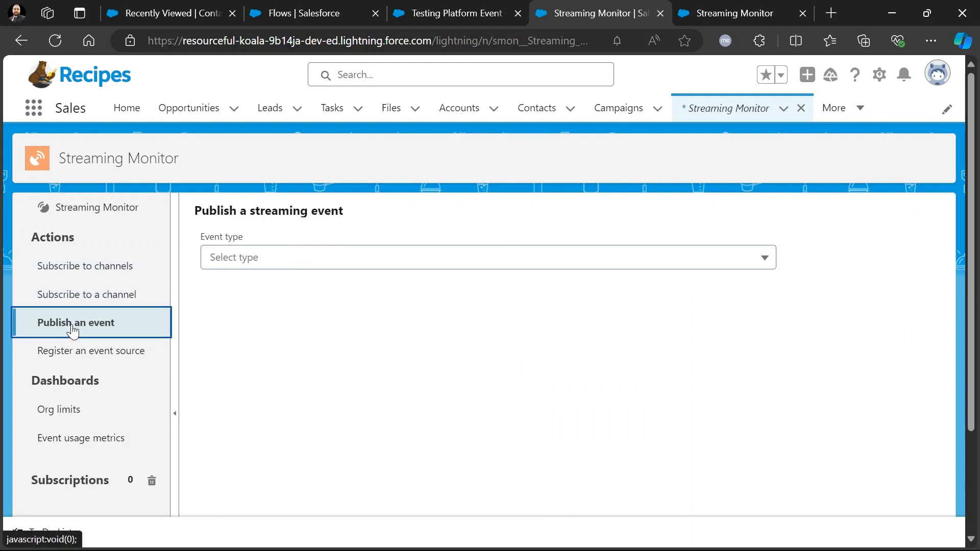
pyautogui.click(262, 261)
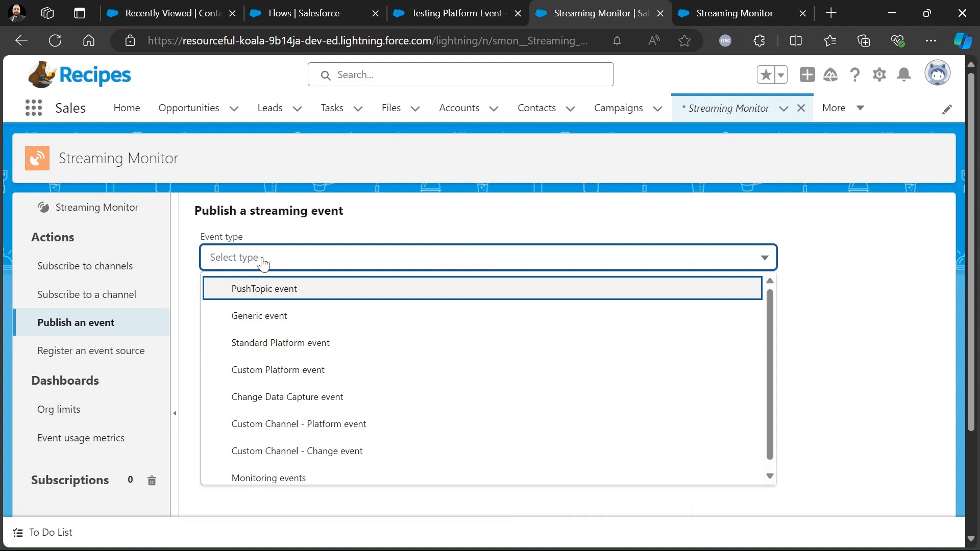
pyautogui.click(280, 370)
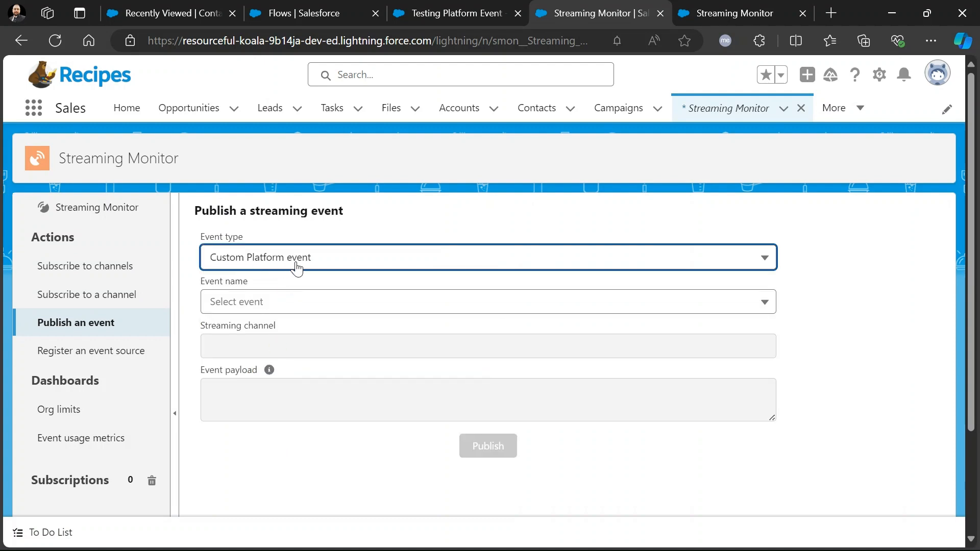
pyautogui.click(271, 301)
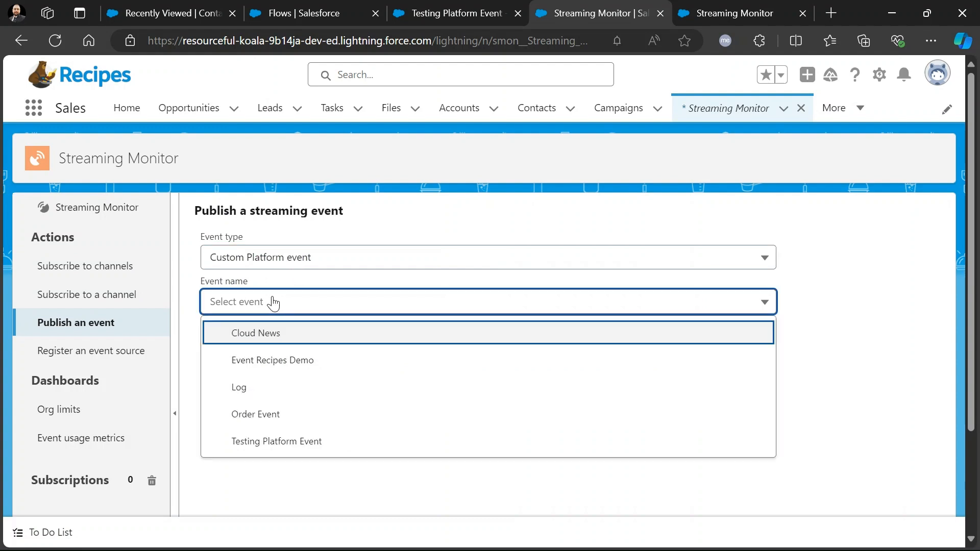
pyautogui.click(274, 442)
pyautogui.click(254, 406)
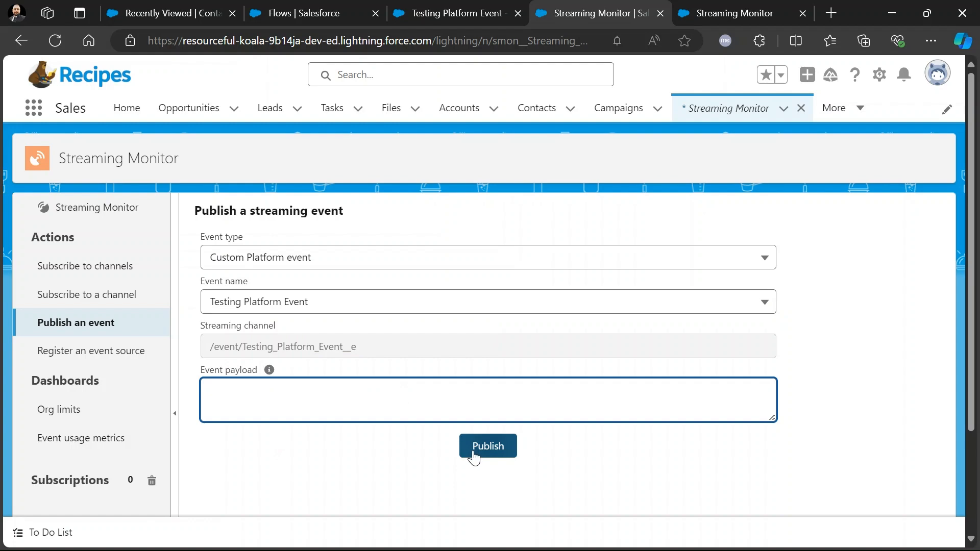
# Review the Org limits and Event usage metrics dashboards, and return to the single-channel subscription form.
pyautogui.click(54, 415)
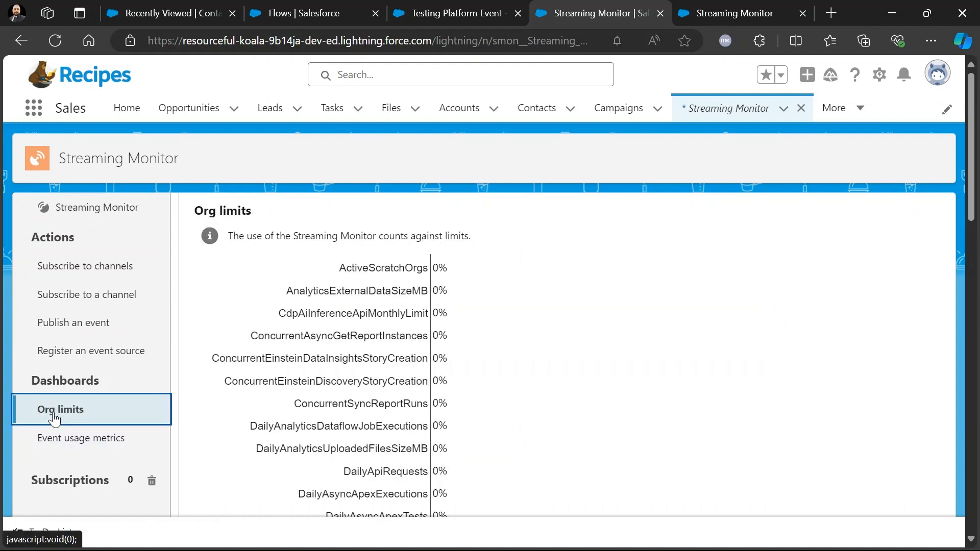
pyautogui.moveTo(973, 203); pyautogui.dragTo(951, 197)
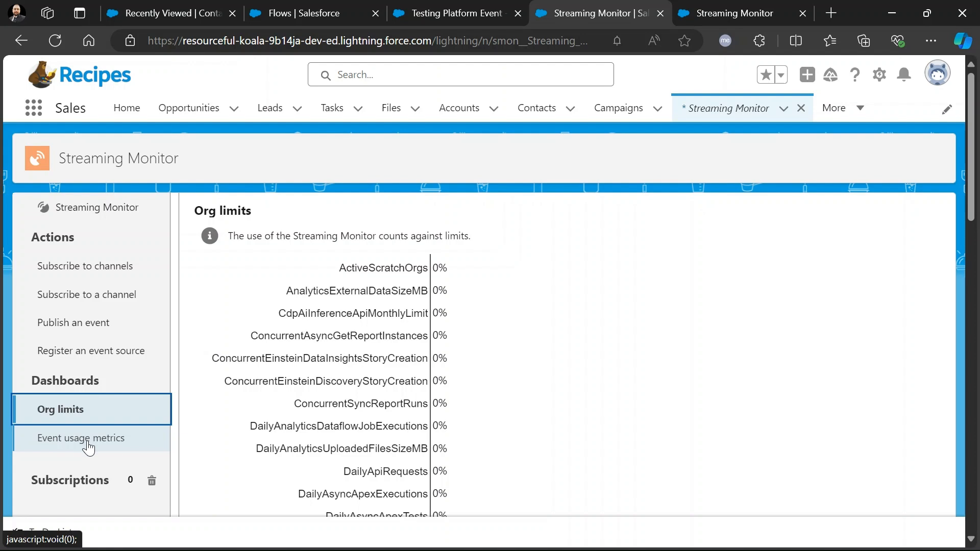
pyautogui.click(88, 448)
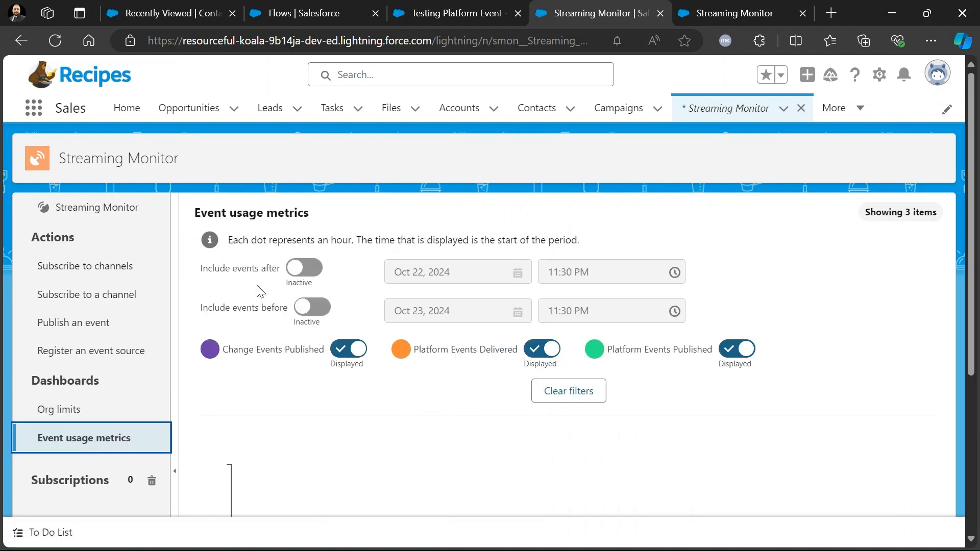
pyautogui.moveTo(968, 232)
pyautogui.mouseDown()
pyautogui.moveTo(970, 388)
pyautogui.moveTo(976, 219)
pyautogui.mouseUp()
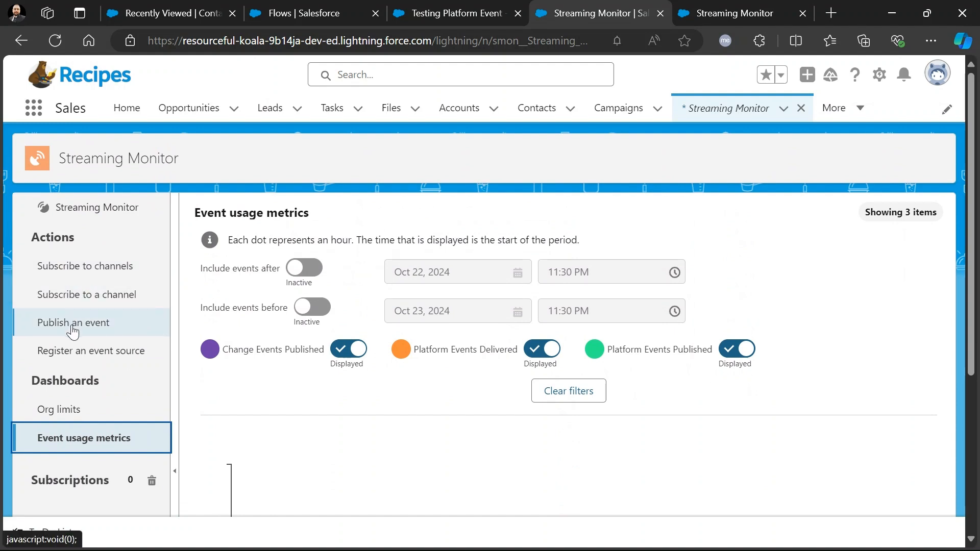
pyautogui.click(73, 331)
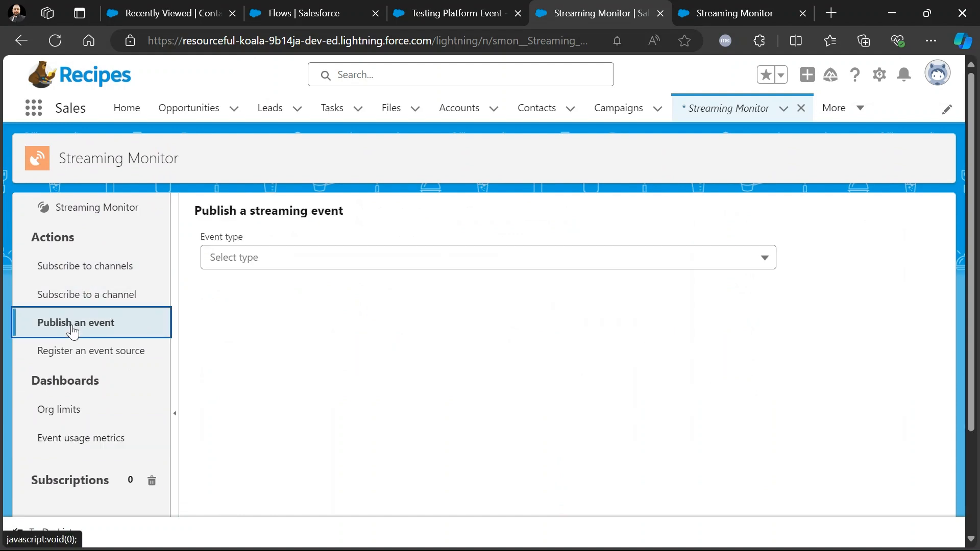
pyautogui.click(72, 302)
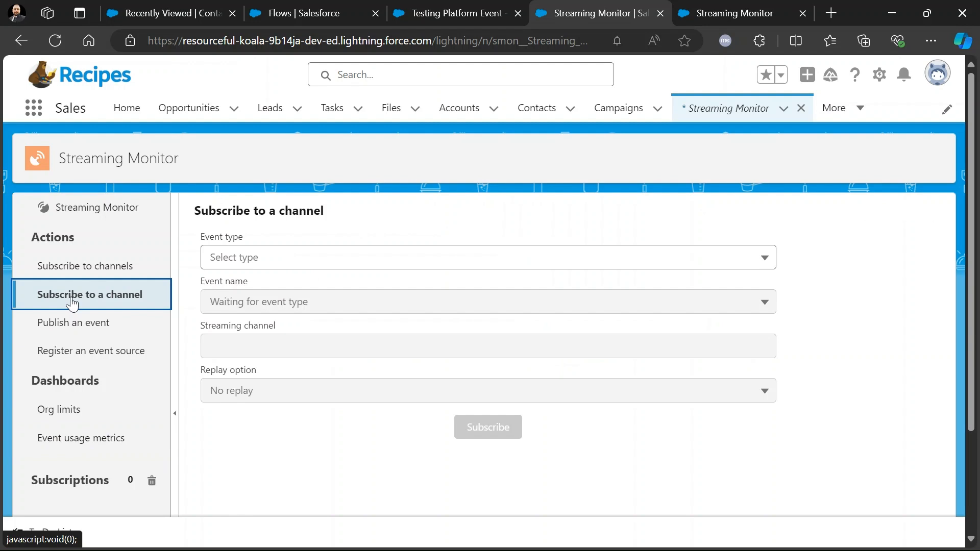
# Inspect the Create Platform Event element in the Testing Platform Event flow, including its object and field values.
pyautogui.click(329, 11)
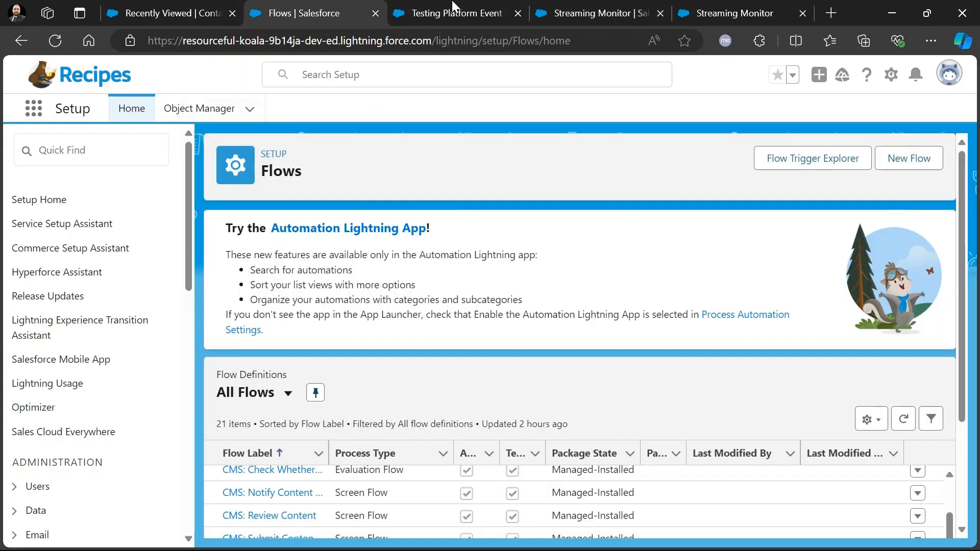
pyautogui.click(503, 7)
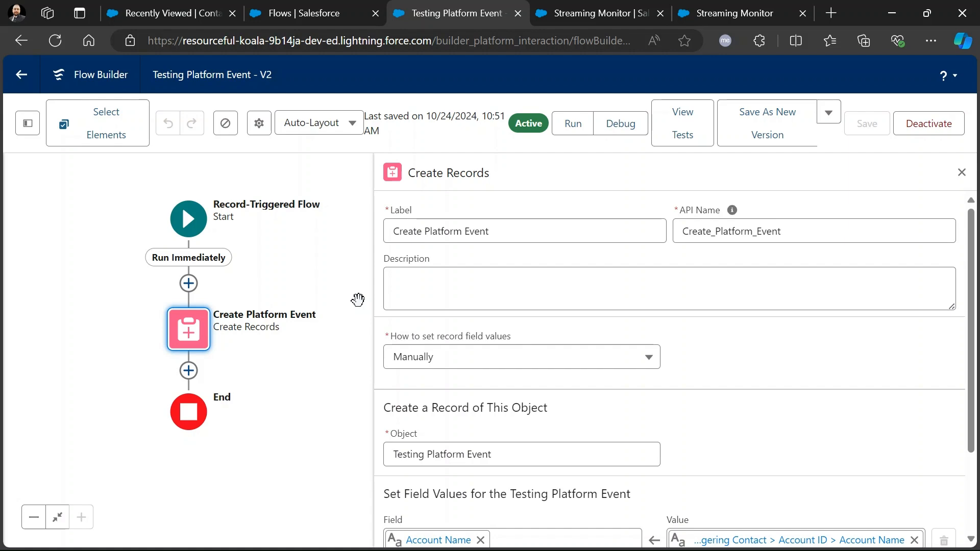
pyautogui.moveTo(973, 287); pyautogui.dragTo(975, 381)
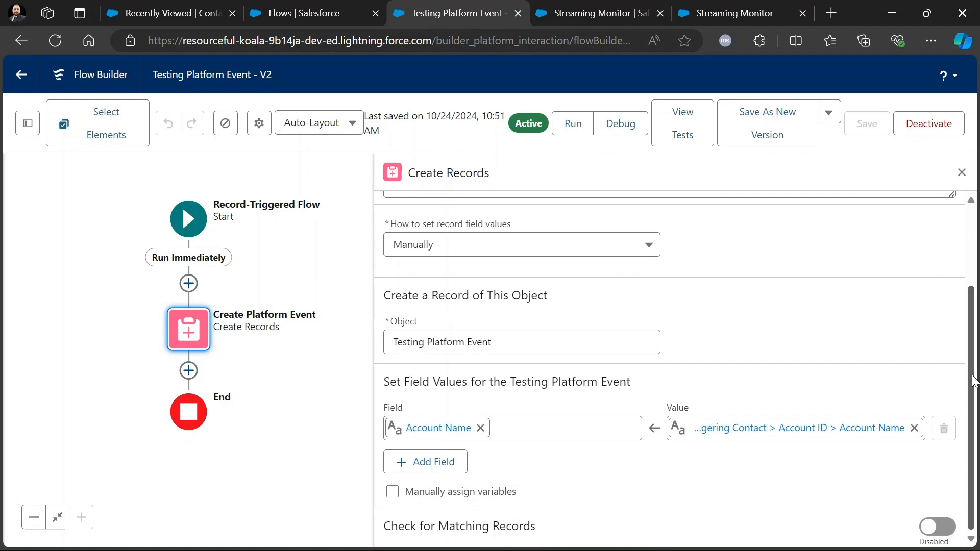
pyautogui.moveTo(974, 381); pyautogui.dragTo(973, 222)
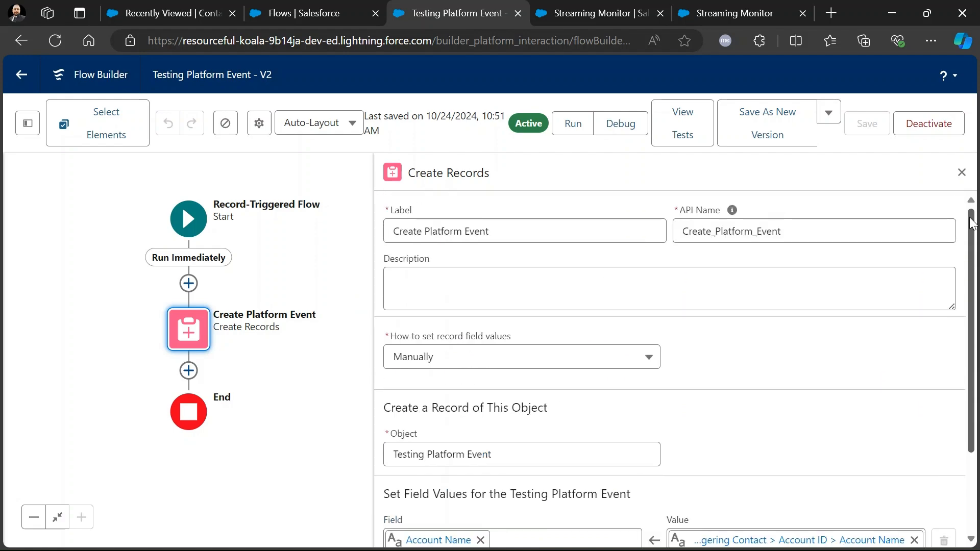
# In Streaming Monitor, subscribe to the Custom Platform event Testing Platform Event with no replay, and check the monitor's event view.
pyautogui.click(179, 7)
pyautogui.click(690, 9)
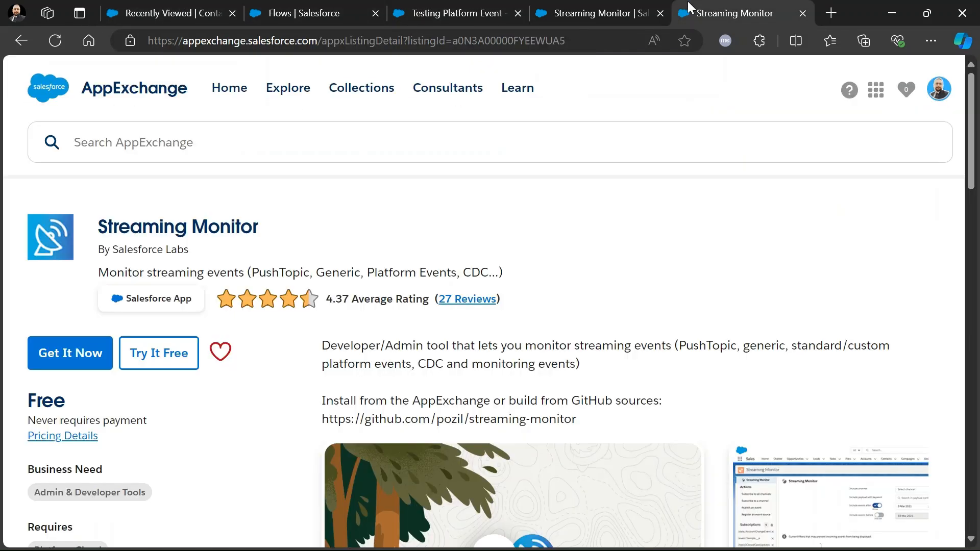
pyautogui.click(602, 5)
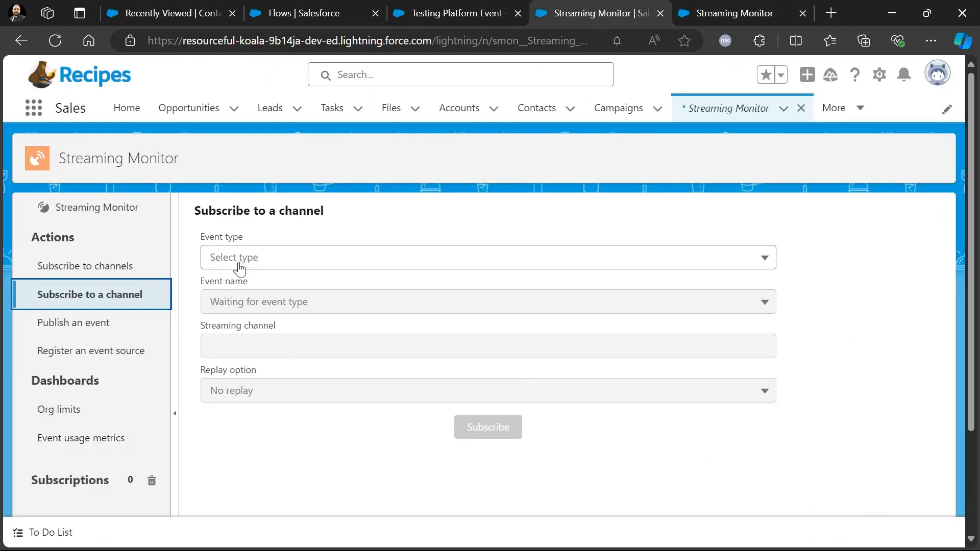
pyautogui.click(290, 259)
pyautogui.click(295, 383)
pyautogui.click(305, 311)
pyautogui.click(296, 440)
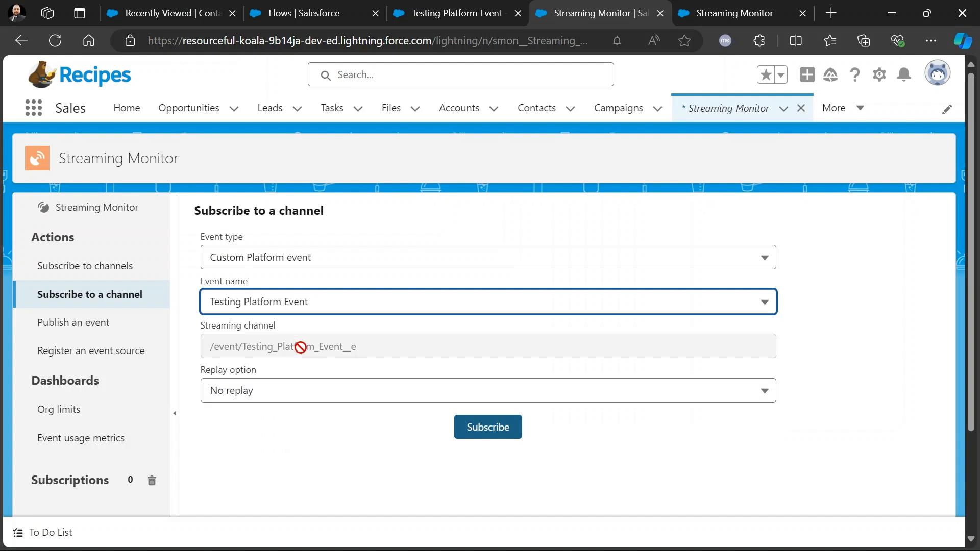
pyautogui.click(493, 436)
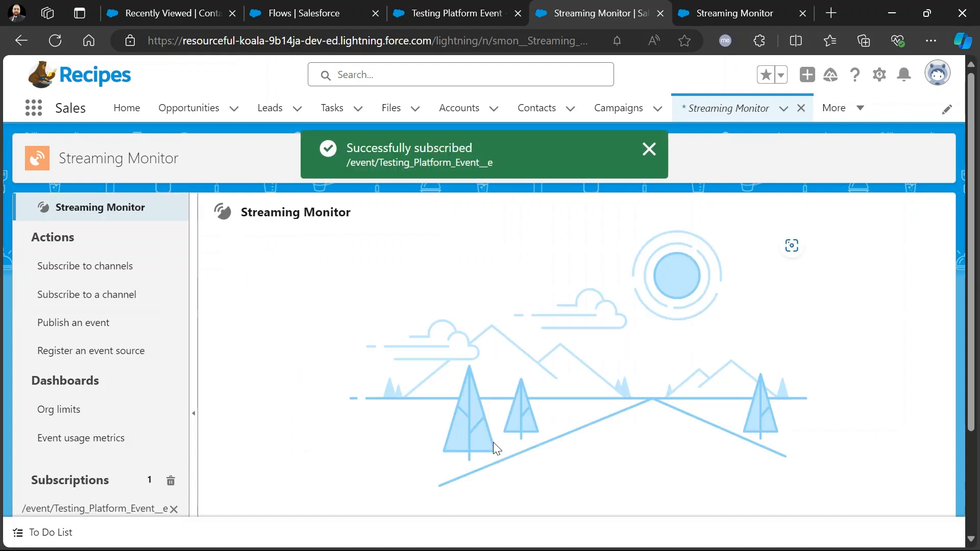
pyautogui.scroll(-2, 972, 288)
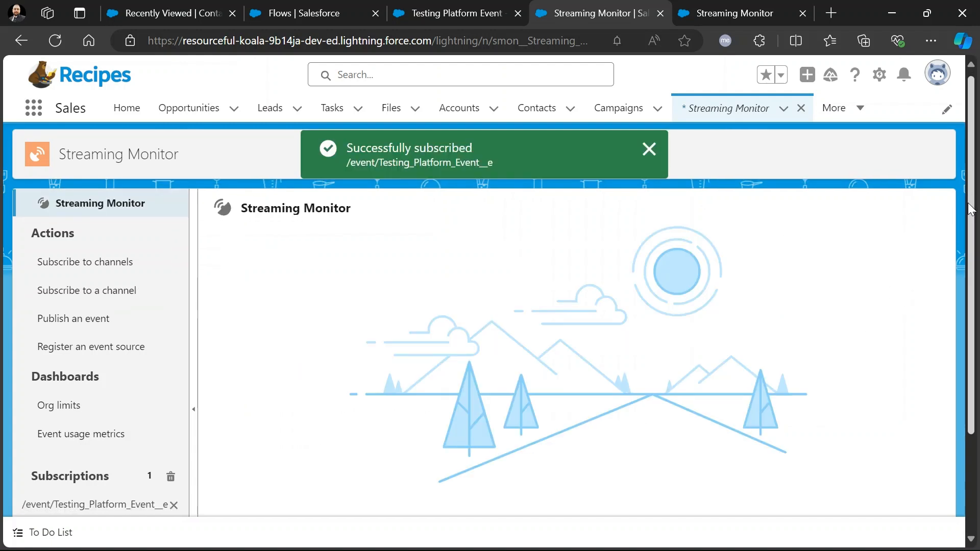
pyautogui.scroll(-1, 972, 287)
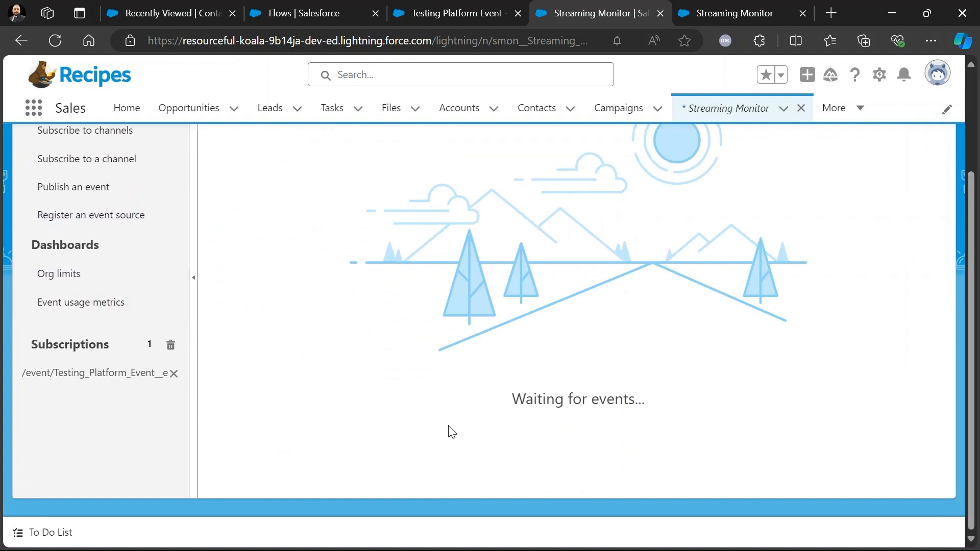
pyautogui.scroll(1, 488, 445)
pyautogui.scroll(3, 486, 445)
pyautogui.scroll(-2, 543, 466)
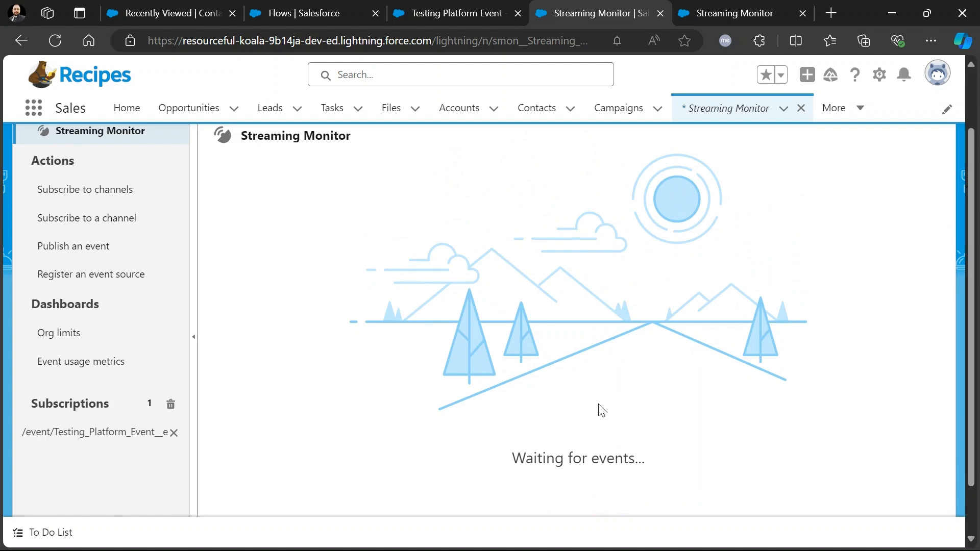
# Start a new contact in the Contacts list with salutation Mr., first name Tes and last name Contact.
pyautogui.click(202, 6)
pyautogui.click(741, 157)
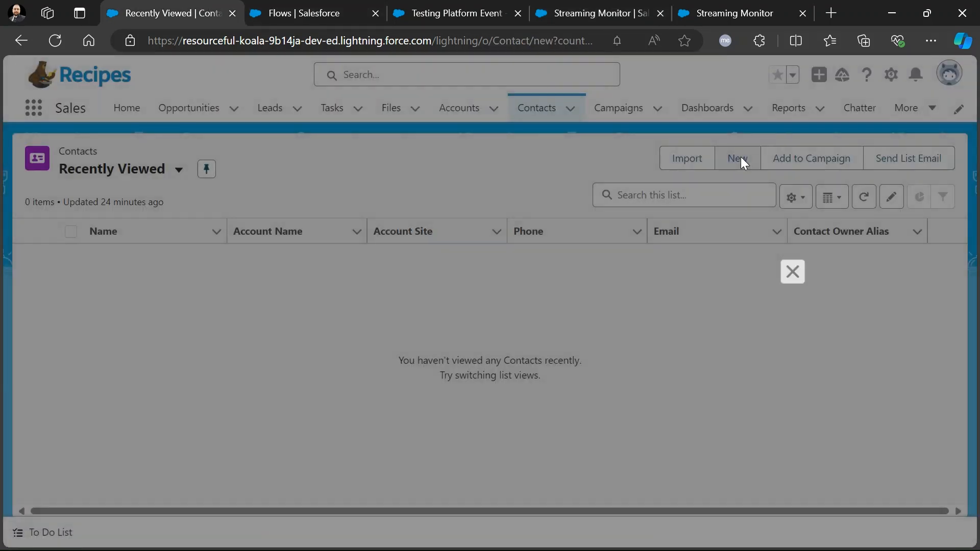
pyautogui.click(311, 301)
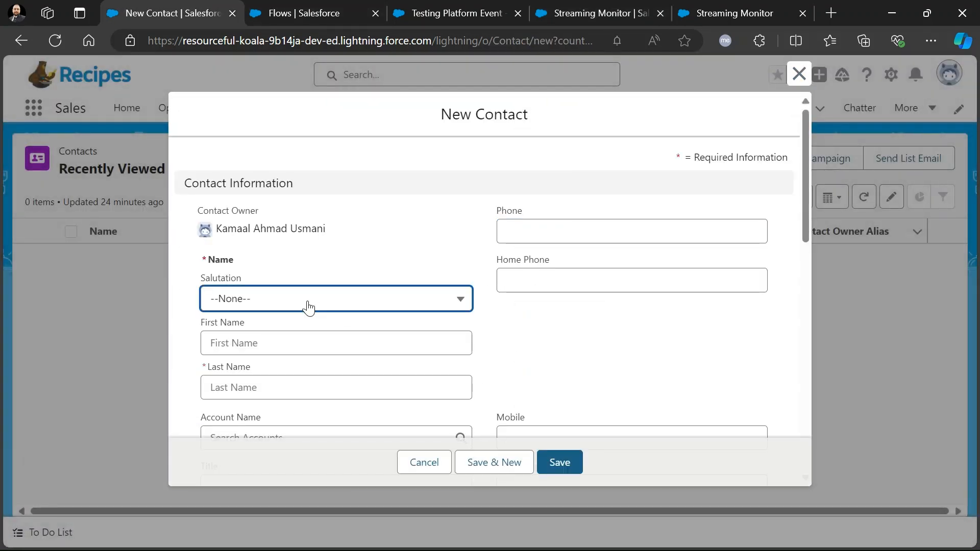
pyautogui.click(284, 360)
pyautogui.click(289, 341)
pyautogui.write('Test')
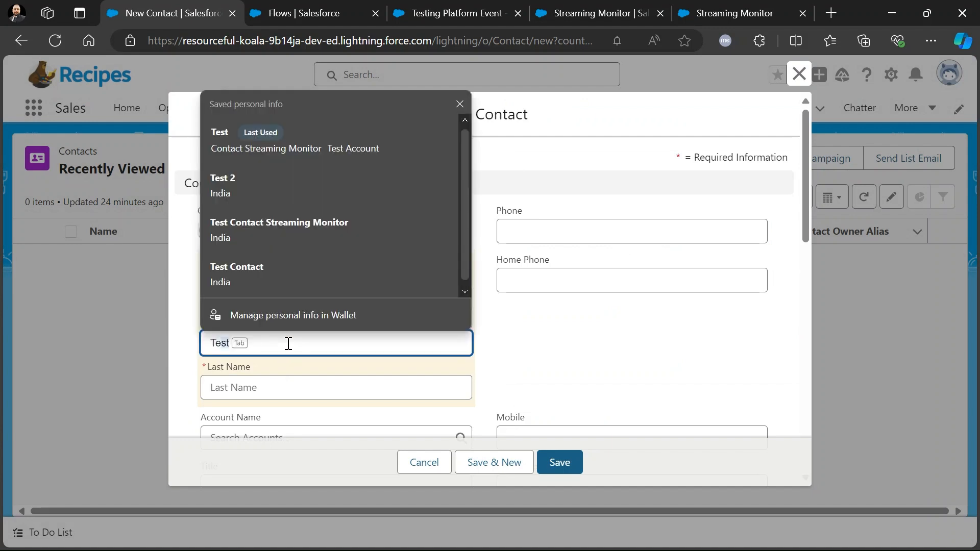
pyautogui.click(280, 389)
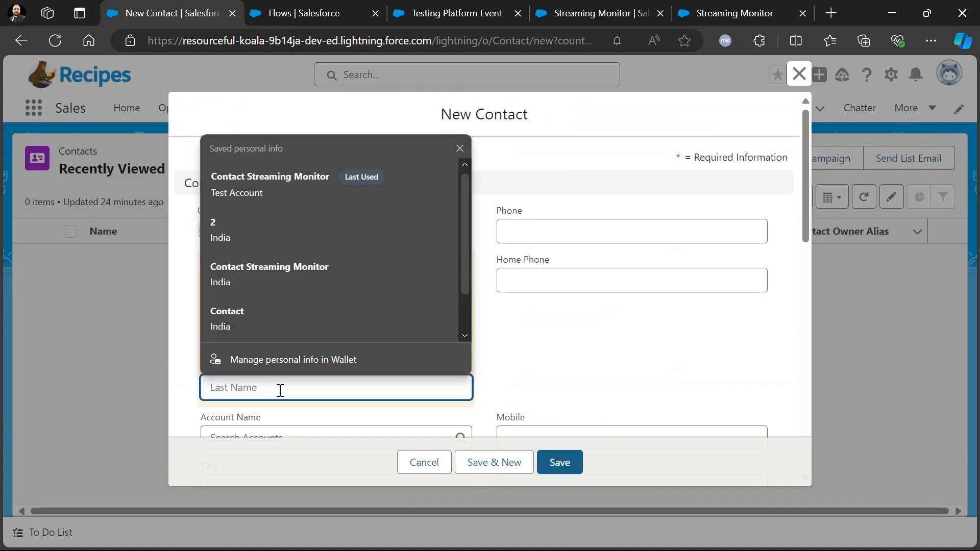
pyautogui.write('Contact')
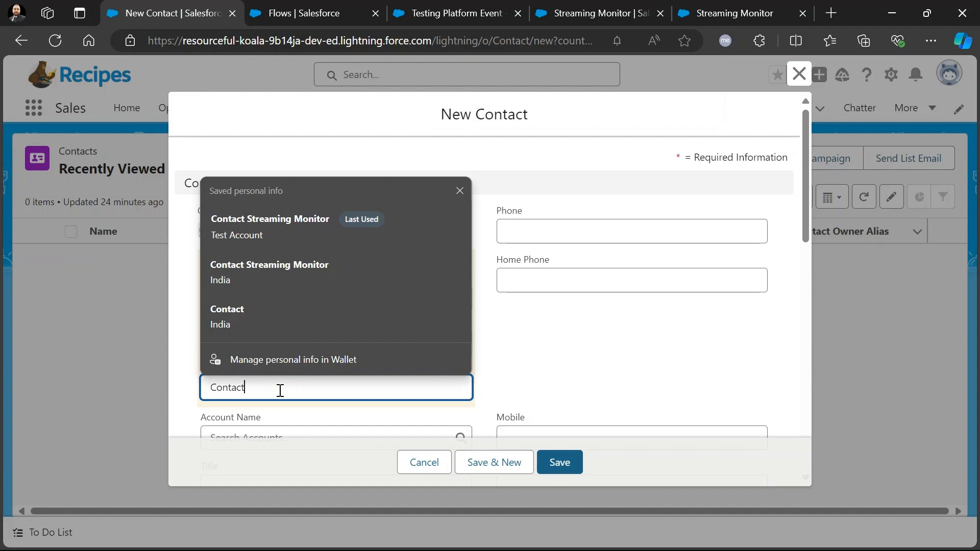
# Set the new contact's account to Test Account and try to save the contact.
pyautogui.scroll(-1, 575, 346)
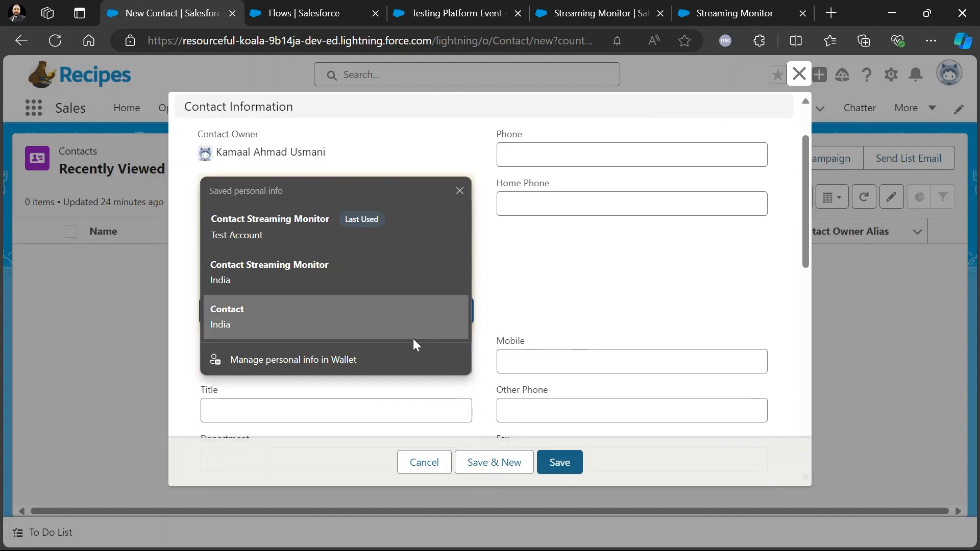
pyautogui.click(425, 335)
pyautogui.click(285, 364)
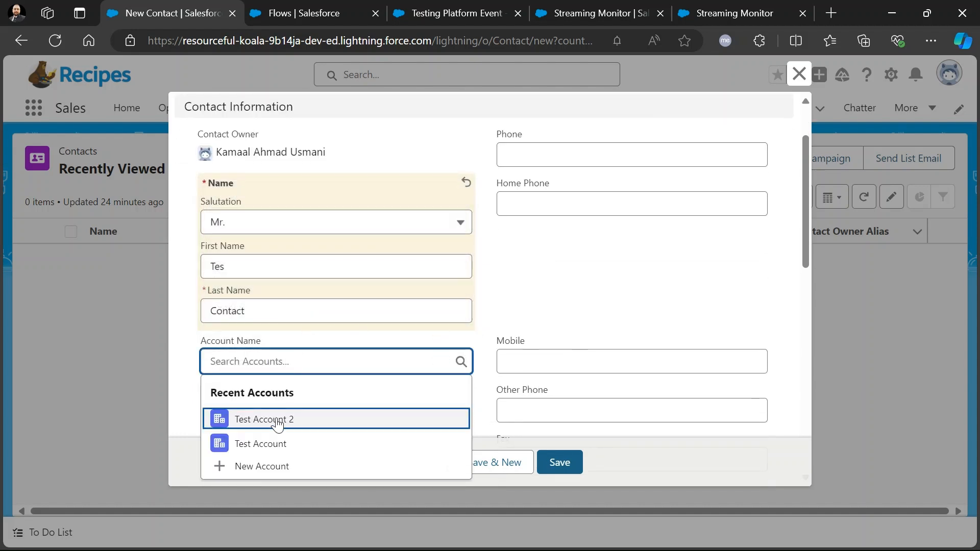
pyautogui.click(248, 443)
pyautogui.click(561, 462)
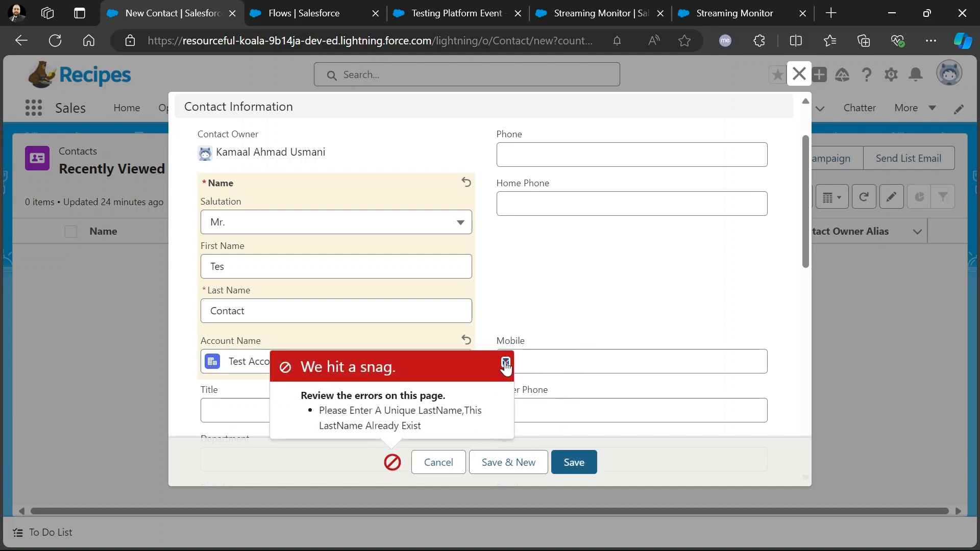
# Change the contact's last name to Contact Streaming Monitor and save the record.
pyautogui.click(321, 312)
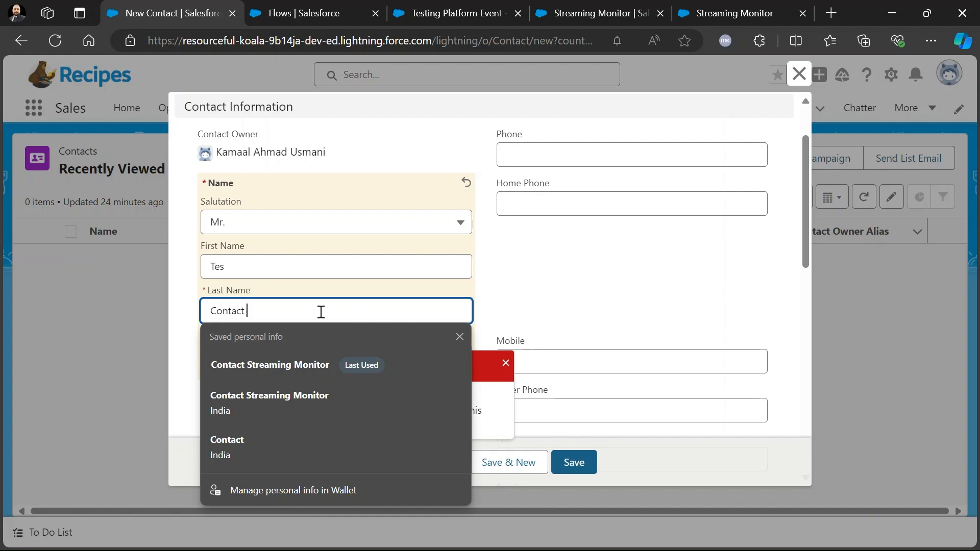
pyautogui.click(317, 354)
pyautogui.click(571, 469)
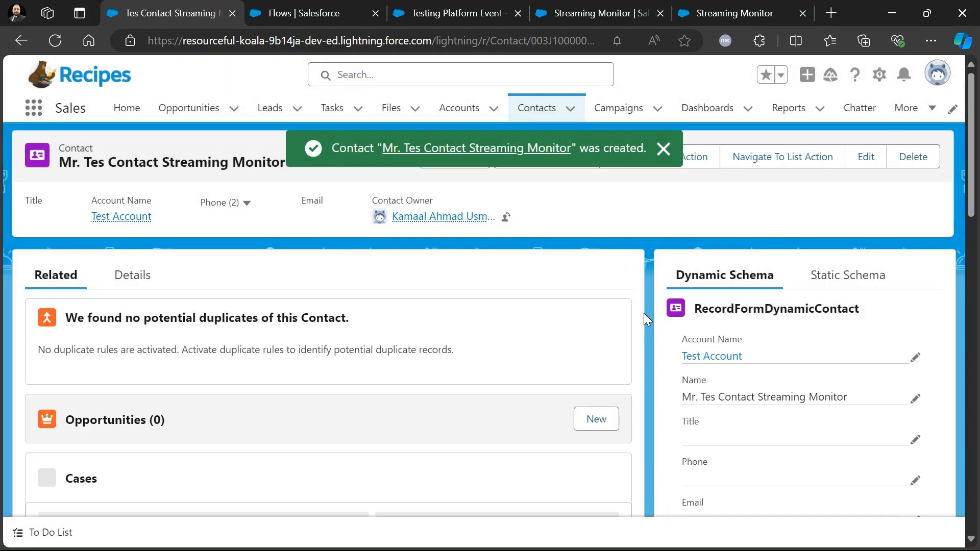
# In Streaming Monitor, inspect the details and payload of the event received on the Testing Platform Event channel.
pyautogui.click(704, 6)
pyautogui.click(633, 10)
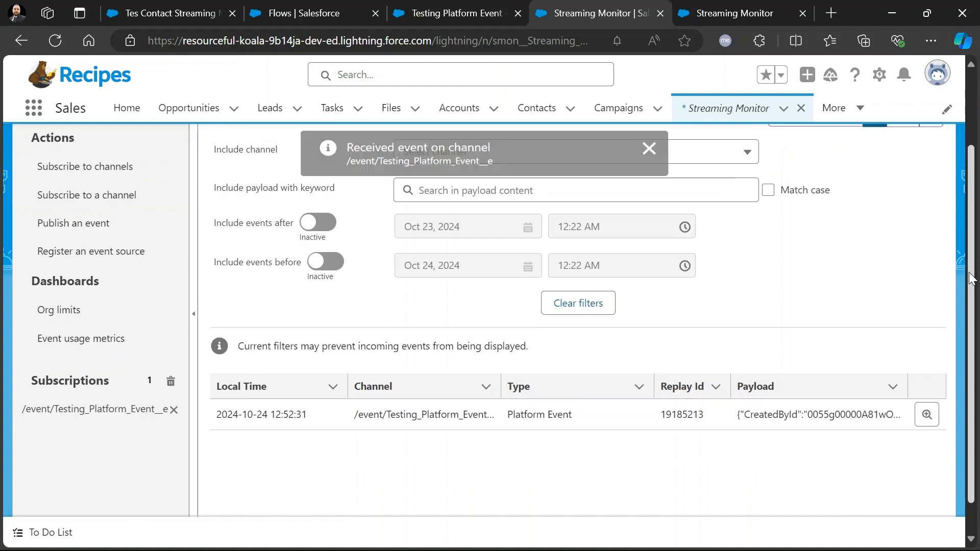
pyautogui.scroll(-1, 639, 486)
pyautogui.scroll(2, 640, 486)
pyautogui.scroll(-2, 638, 486)
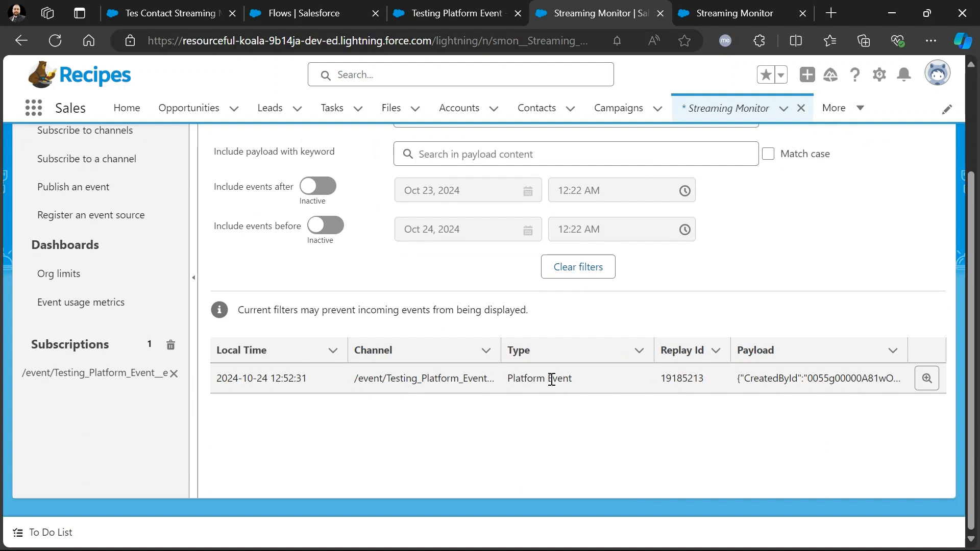
pyautogui.click(926, 379)
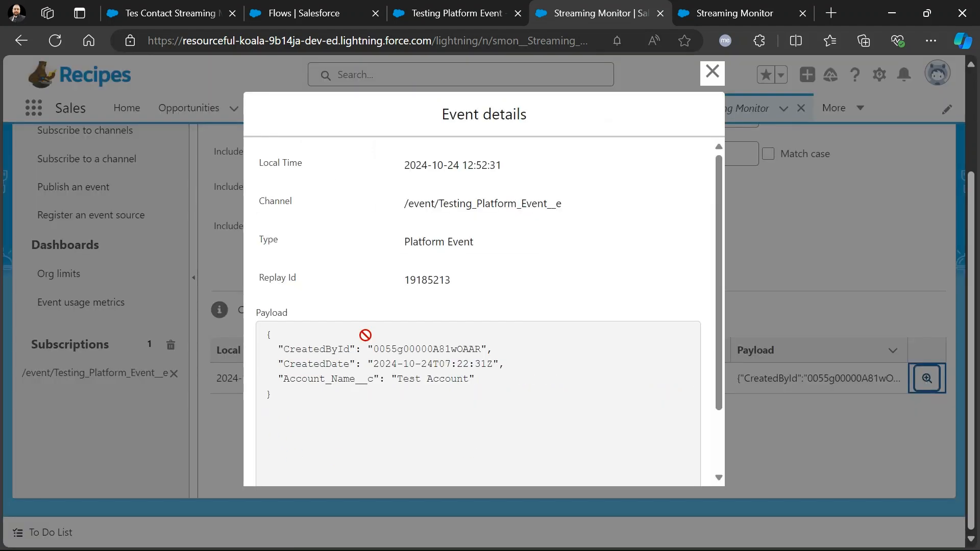
pyautogui.moveTo(265, 335); pyautogui.dragTo(280, 385)
pyautogui.click(714, 74)
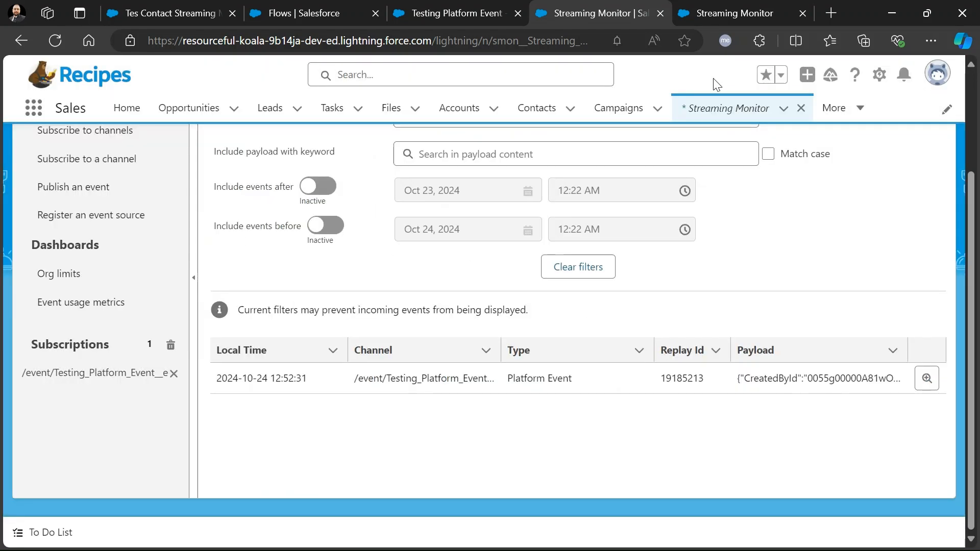
# Display the received events as a timeline and check the plotted event's details.
pyautogui.scroll(2, 974, 347)
pyautogui.scroll(2, 974, 346)
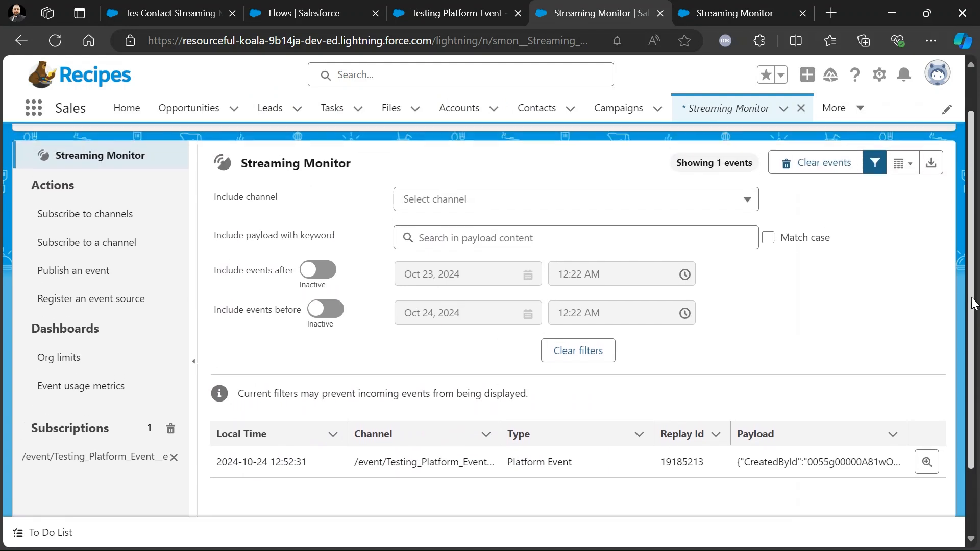
pyautogui.click(871, 249)
pyautogui.moveTo(975, 306); pyautogui.dragTo(972, 449)
pyautogui.click(656, 321)
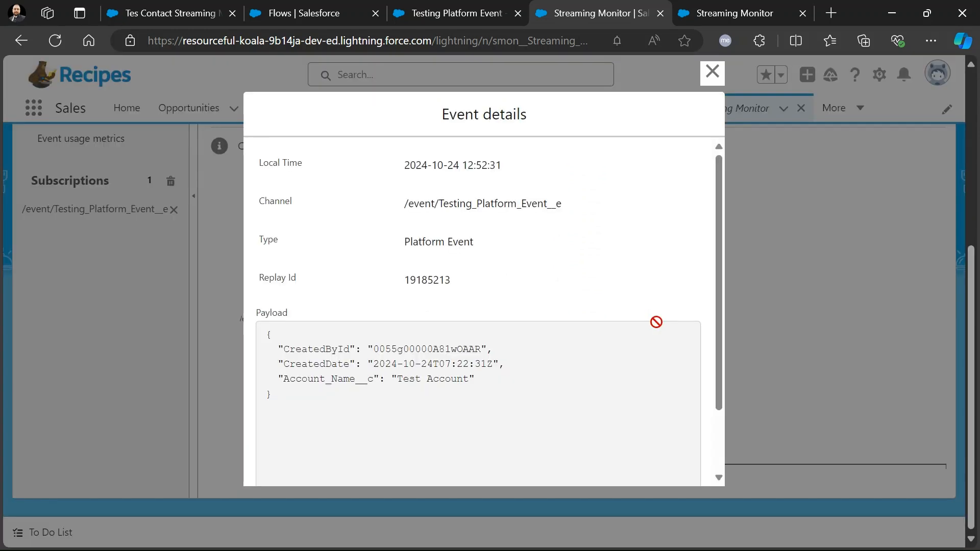
pyautogui.click(714, 79)
# Switch the event display back to Table.
pyautogui.scroll(5, 949, 322)
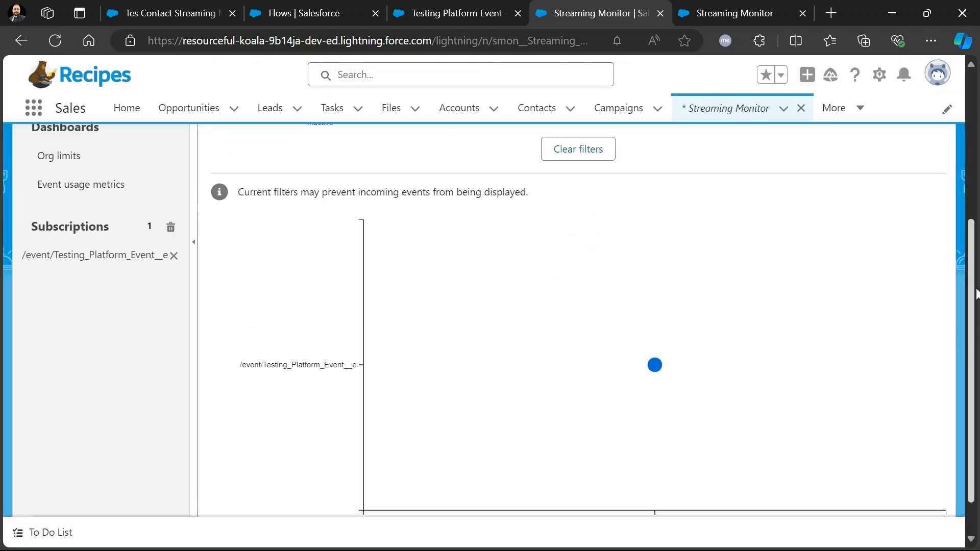
pyautogui.click(903, 191)
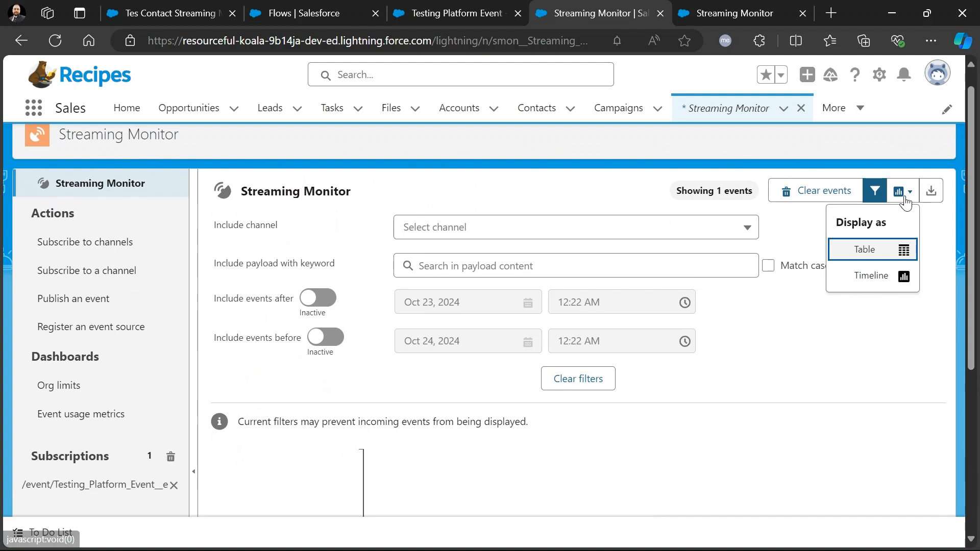
pyautogui.click(866, 263)
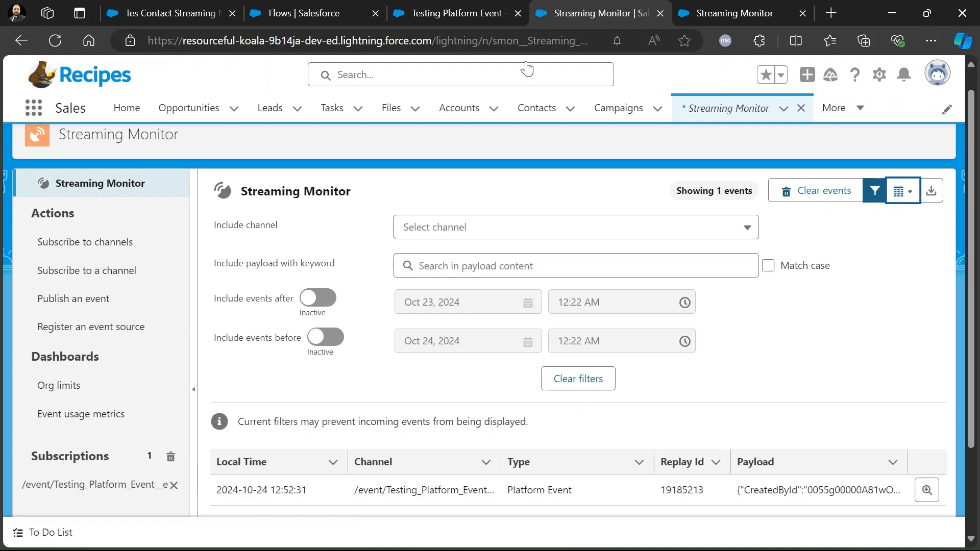
# Start another new contact from the Contacts list with salutation Mr., first name Test and last name Contact 2.
pyautogui.click(141, 12)
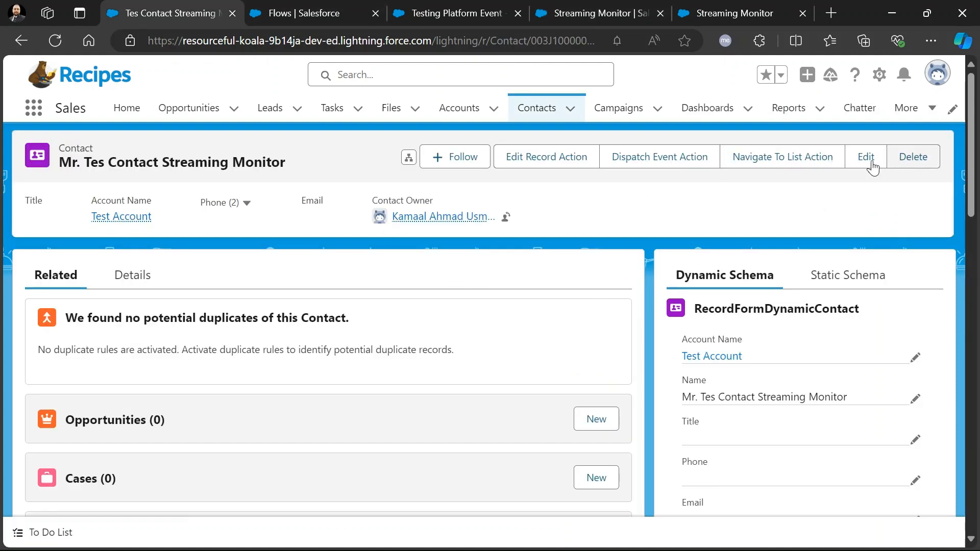
pyautogui.click(531, 117)
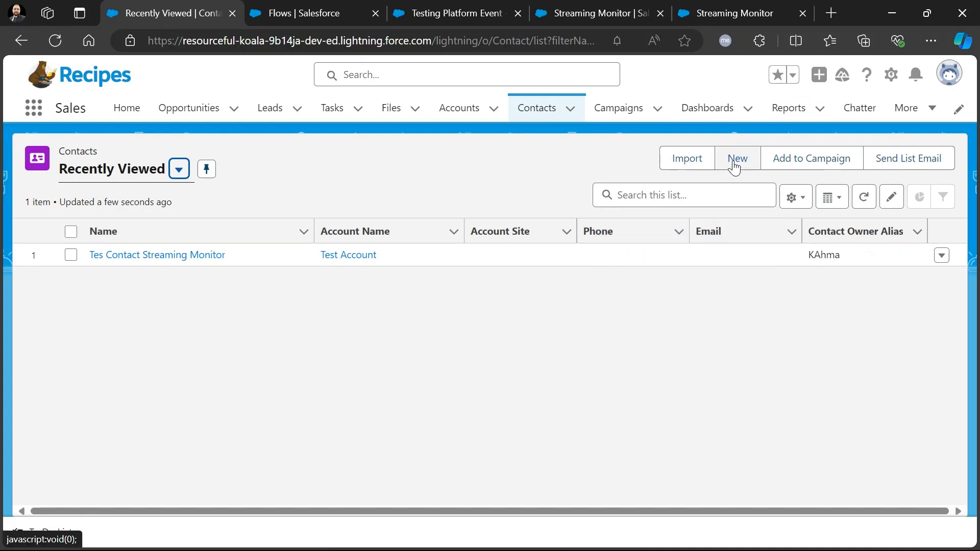
pyautogui.click(735, 163)
pyautogui.click(290, 300)
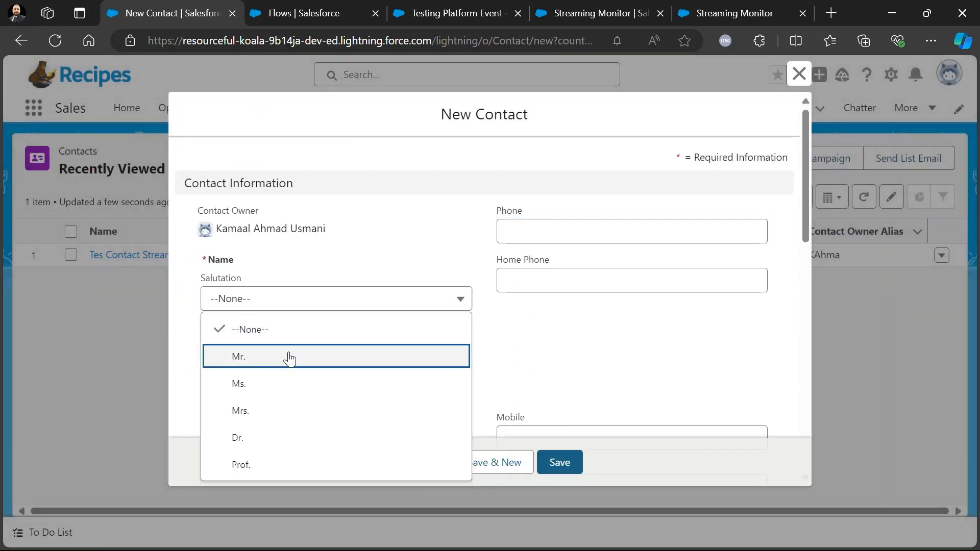
pyautogui.click(291, 357)
pyautogui.click(292, 341)
pyautogui.press('Tab')
pyautogui.click(287, 392)
pyautogui.write('Contact')
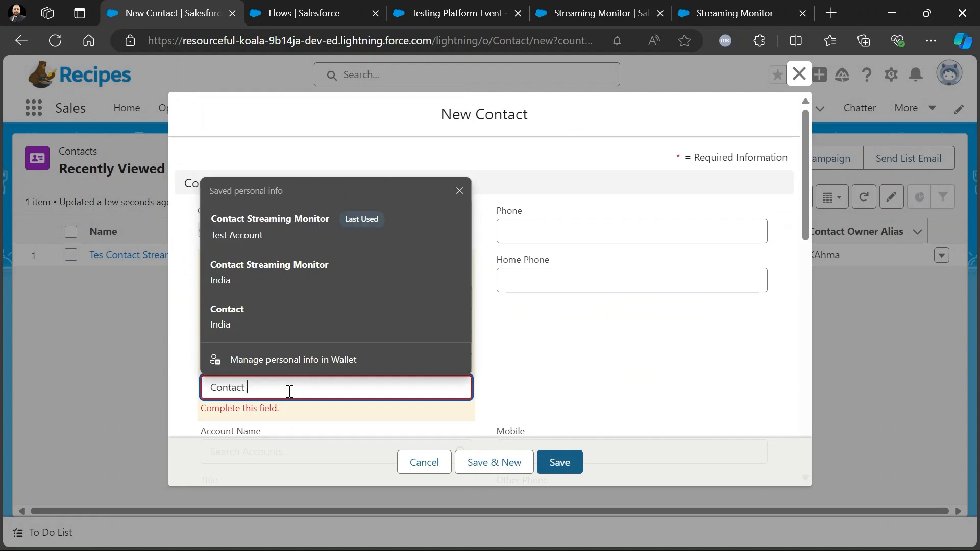
pyautogui.write(' 2')
# Set the account to Test Account 2, extend the last name to Contact 2 Streaming Monitor, and save the contact.
pyautogui.click(562, 372)
pyautogui.scroll(-5, 551, 327)
pyautogui.click(363, 206)
pyautogui.click(320, 267)
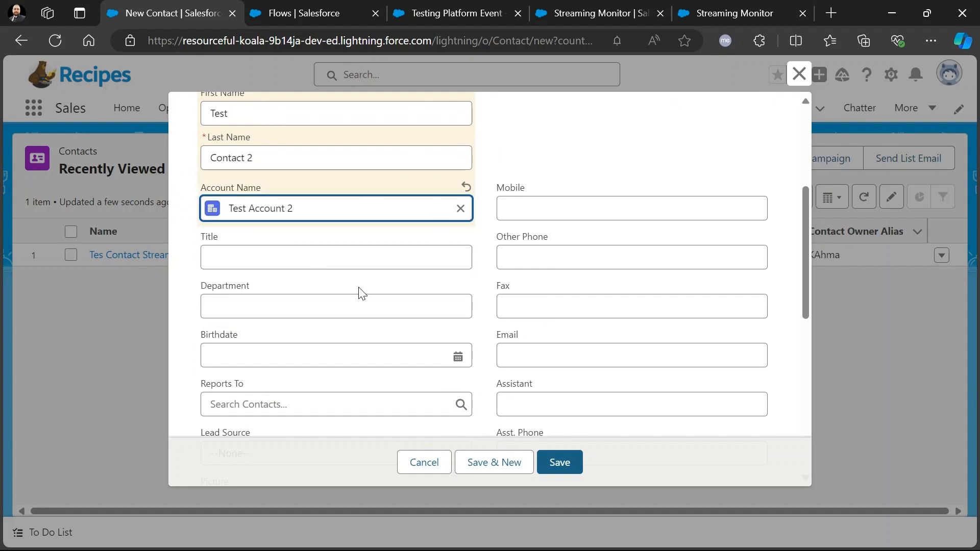
pyautogui.click(306, 158)
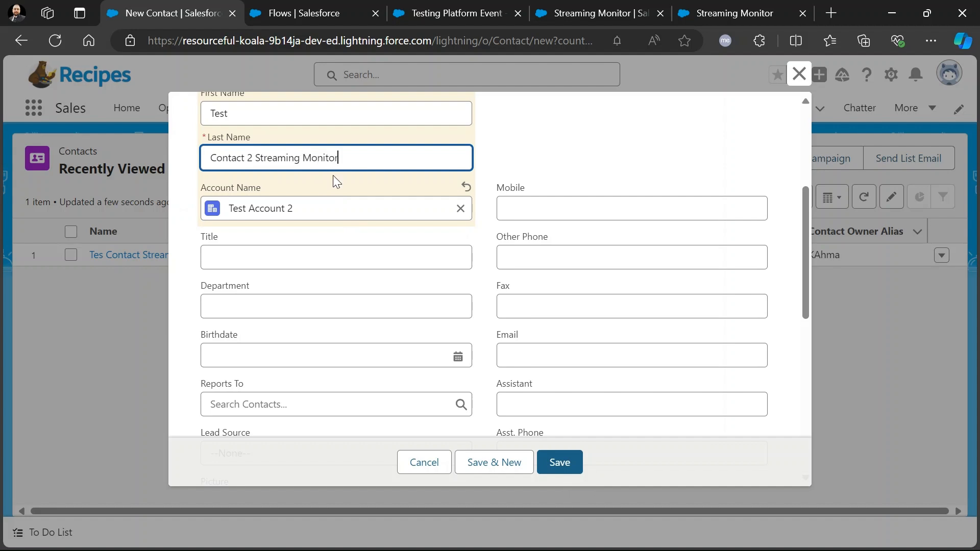
pyautogui.click(567, 459)
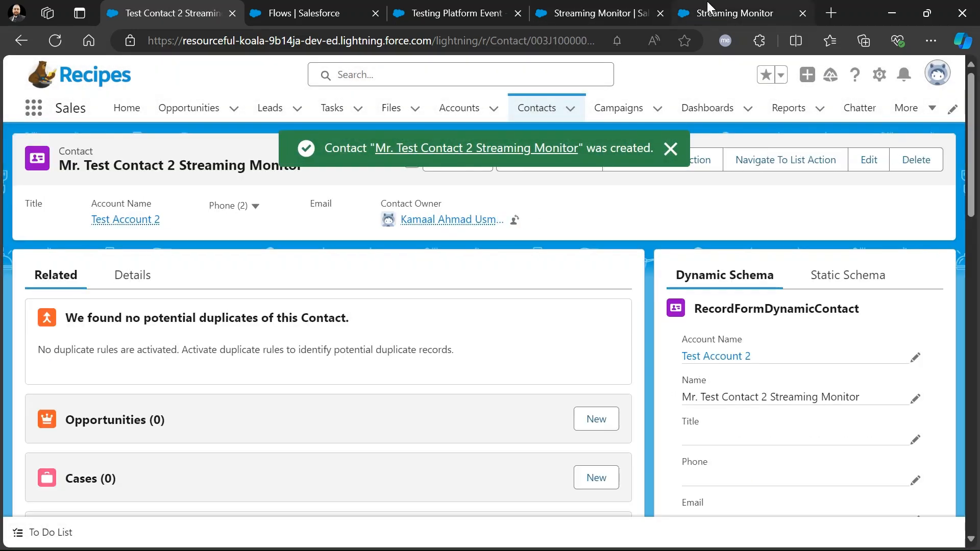
# In Streaming Monitor, compare the local times of the received events and inspect the newest event's payload.
pyautogui.click(709, 6)
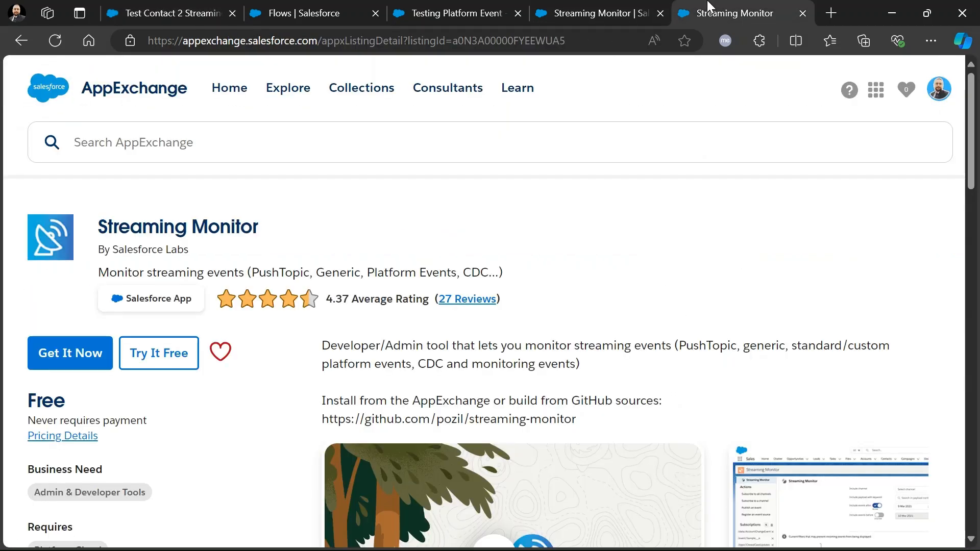
pyautogui.click(633, 7)
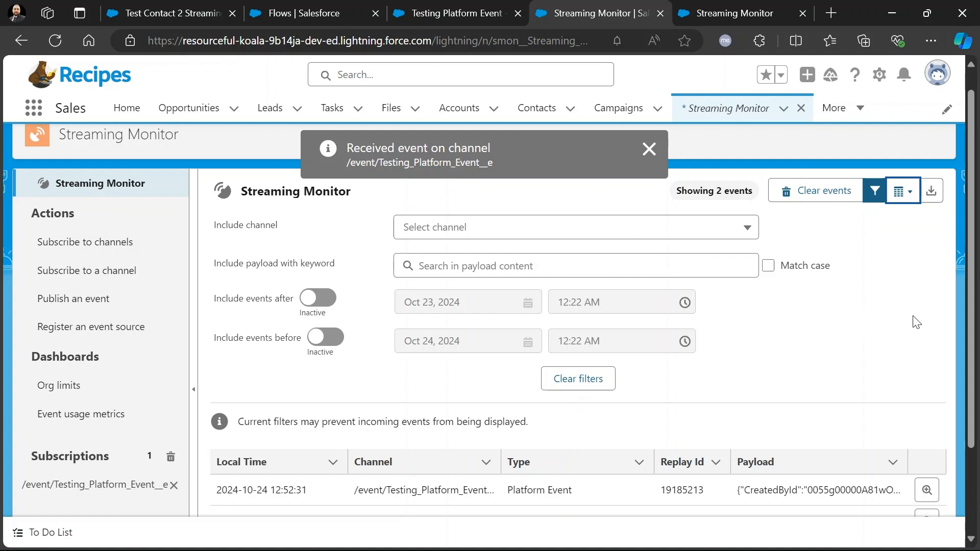
pyautogui.scroll(-2, 766, 408)
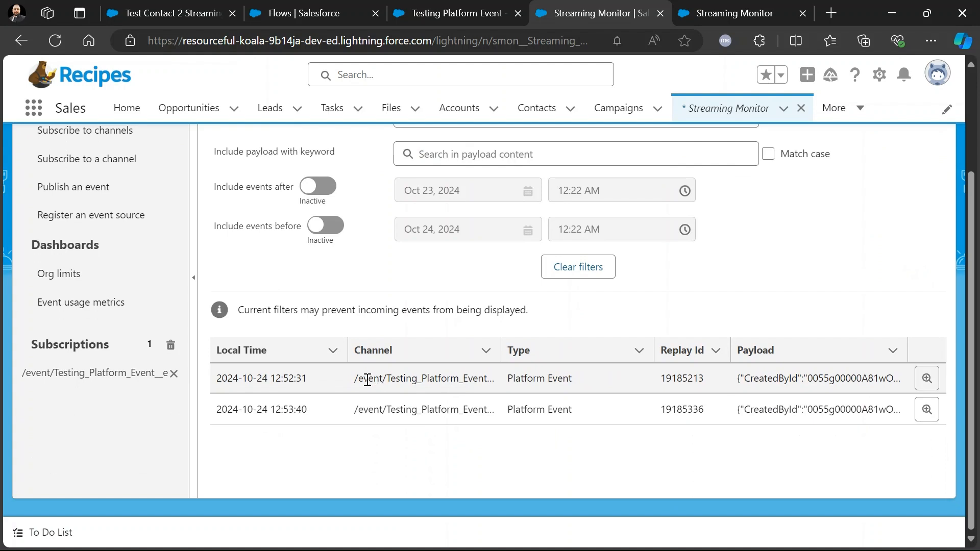
pyautogui.moveTo(270, 381); pyautogui.dragTo(308, 380)
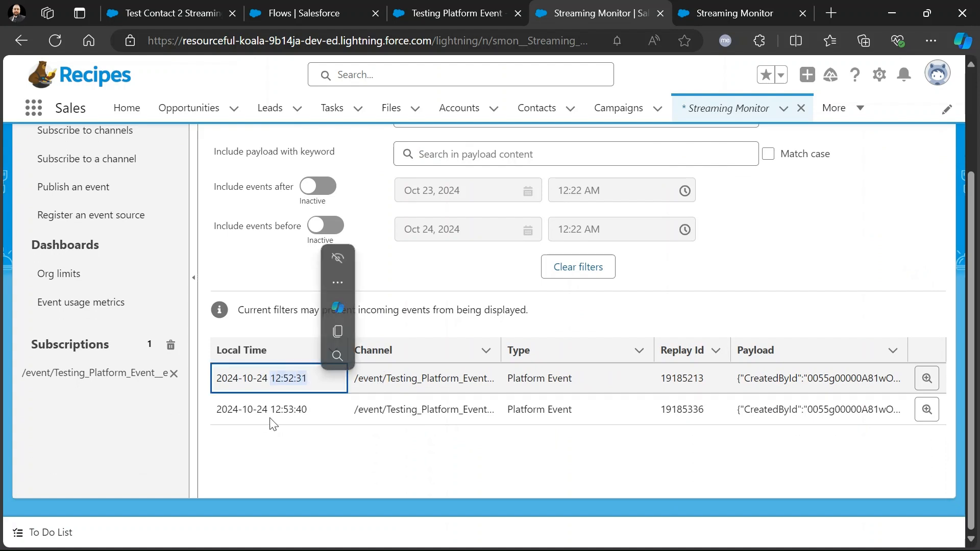
pyautogui.moveTo(270, 410); pyautogui.dragTo(316, 412)
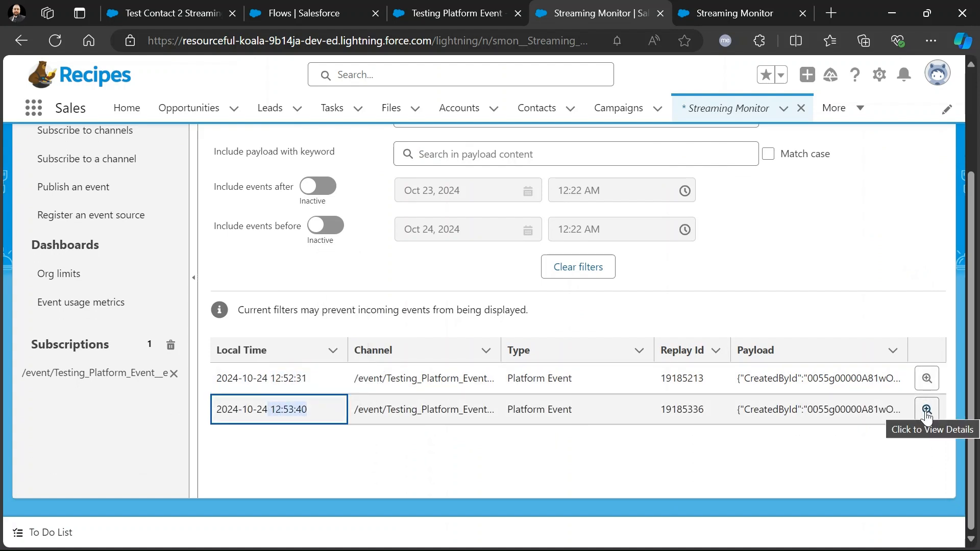
pyautogui.click(927, 411)
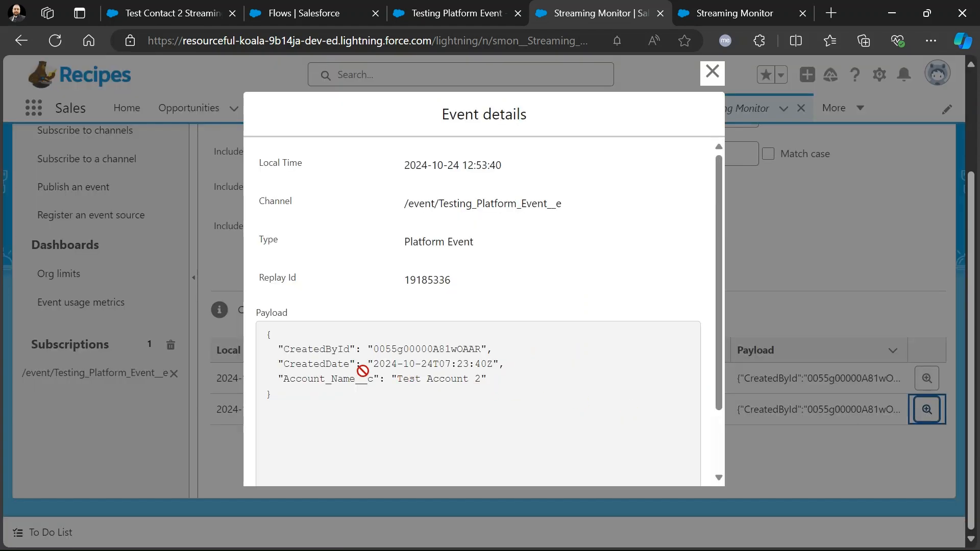
pyautogui.moveTo(270, 331); pyautogui.dragTo(272, 396)
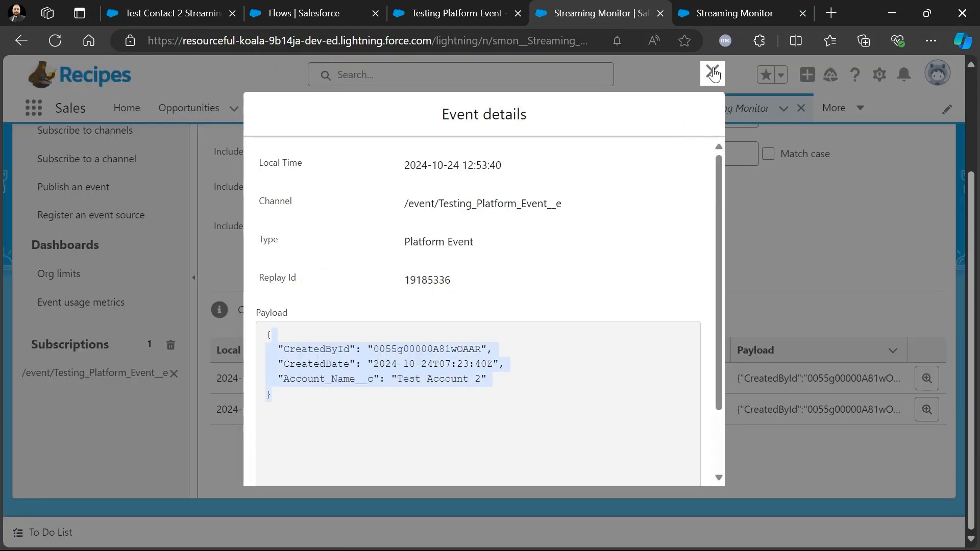
pyautogui.click(713, 71)
# Display the events as a timeline and inspect the details of both plotted events.
pyautogui.scroll(3, 914, 295)
pyautogui.click(904, 215)
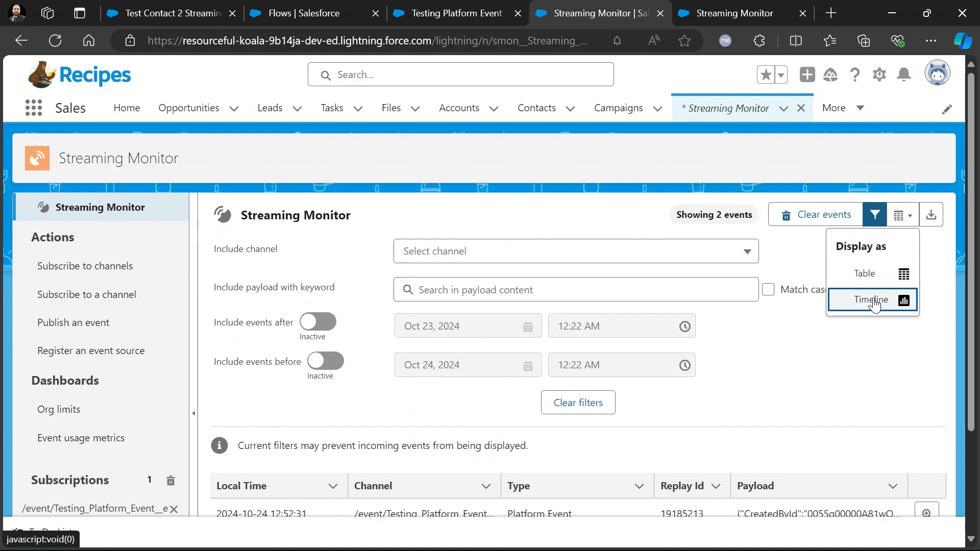
pyautogui.click(874, 301)
pyautogui.scroll(-1, 973, 271)
pyautogui.scroll(-5, 972, 270)
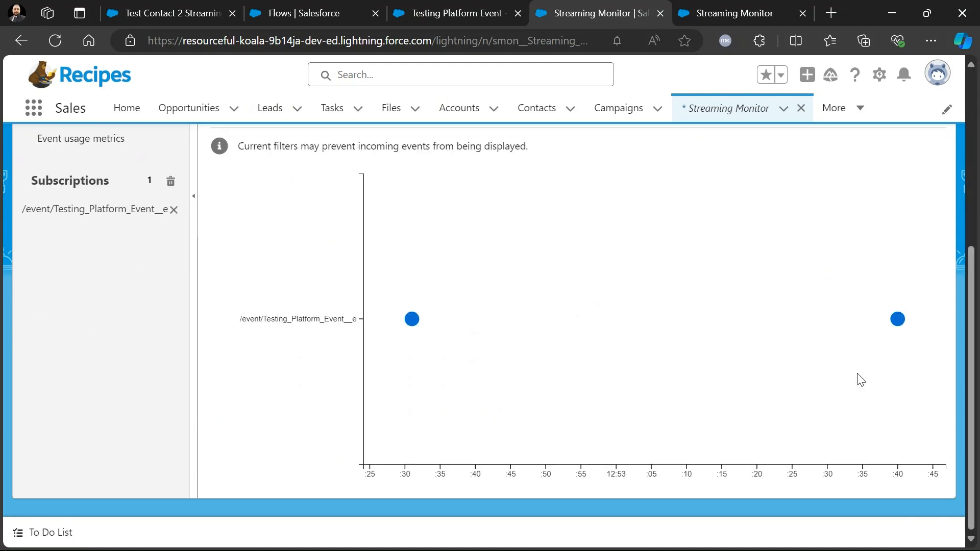
pyautogui.click(411, 320)
pyautogui.click(712, 73)
pyautogui.click(898, 319)
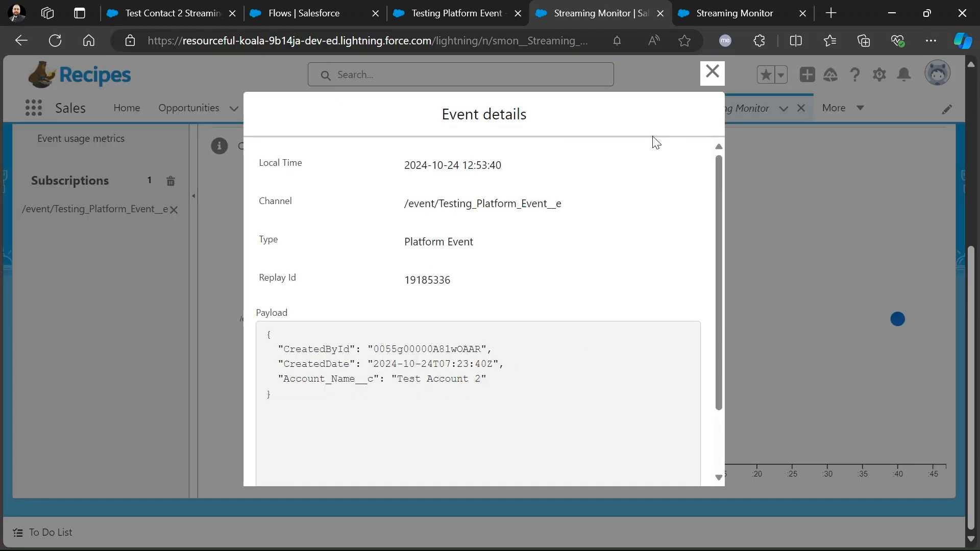
pyautogui.click(707, 80)
# Download the received events as a JSON file and open events (1).json in Visual Studio Code.
pyautogui.scroll(6, 951, 307)
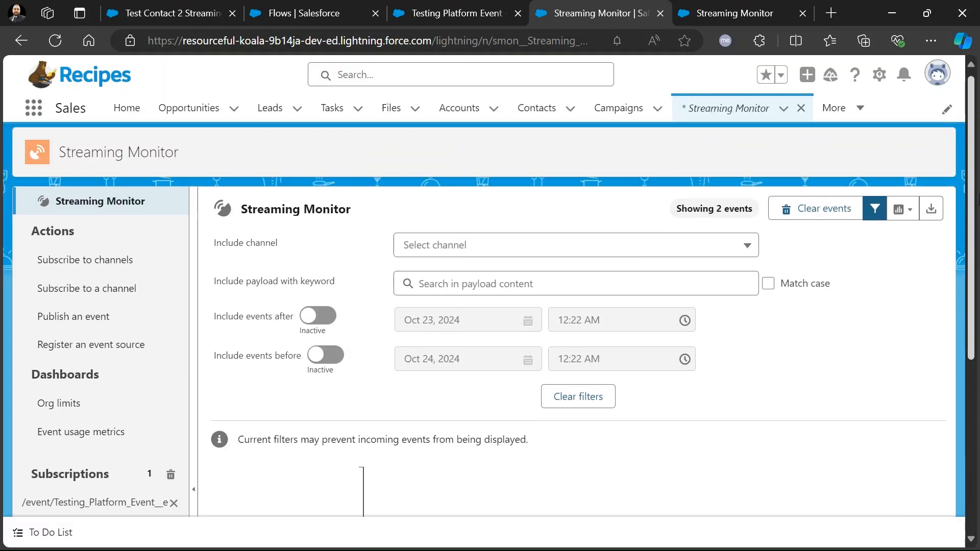
pyautogui.click(932, 218)
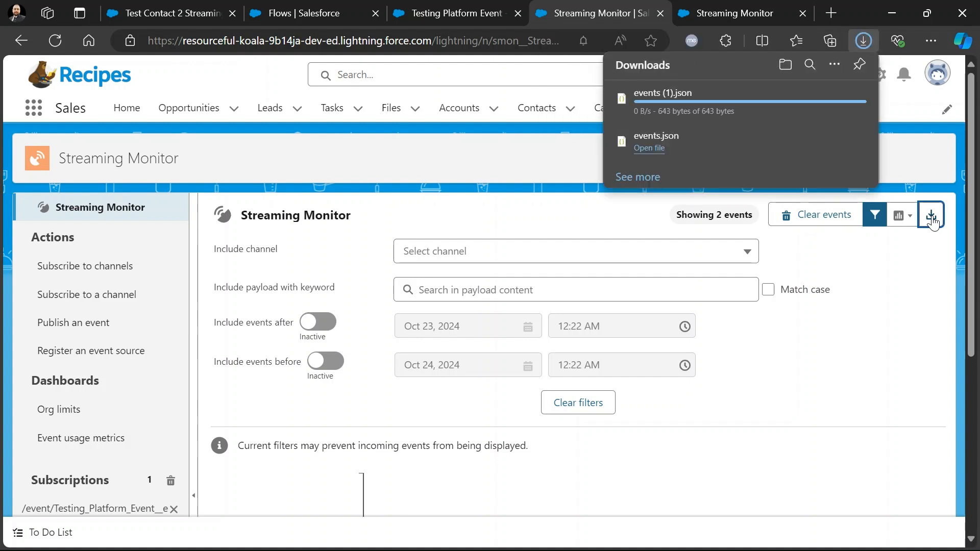
pyautogui.click(666, 101)
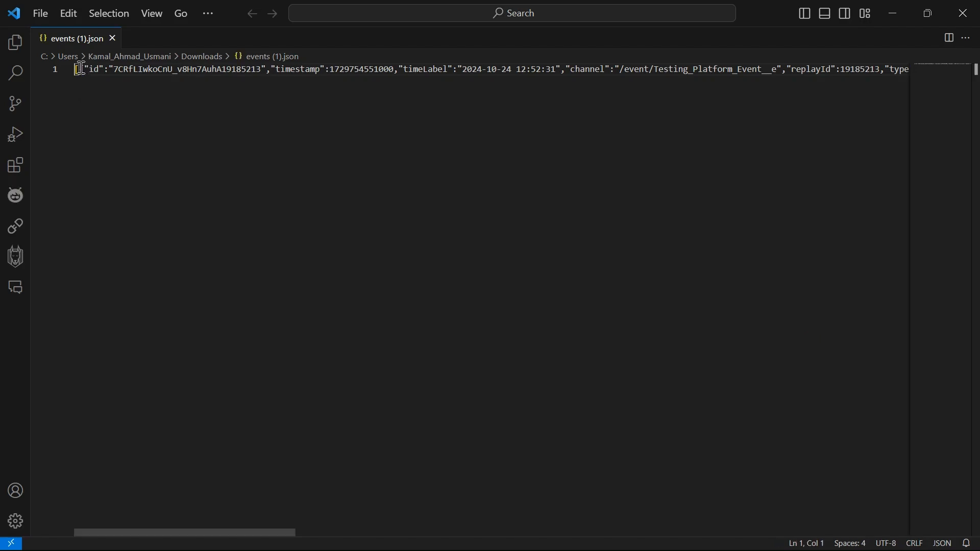
# Examine both exported events in events (1).json, selecting the Account_Name__c value in each payload.
pyautogui.moveTo(79, 70); pyautogui.dragTo(710, 70)
pyautogui.moveTo(209, 532); pyautogui.dragTo(482, 513)
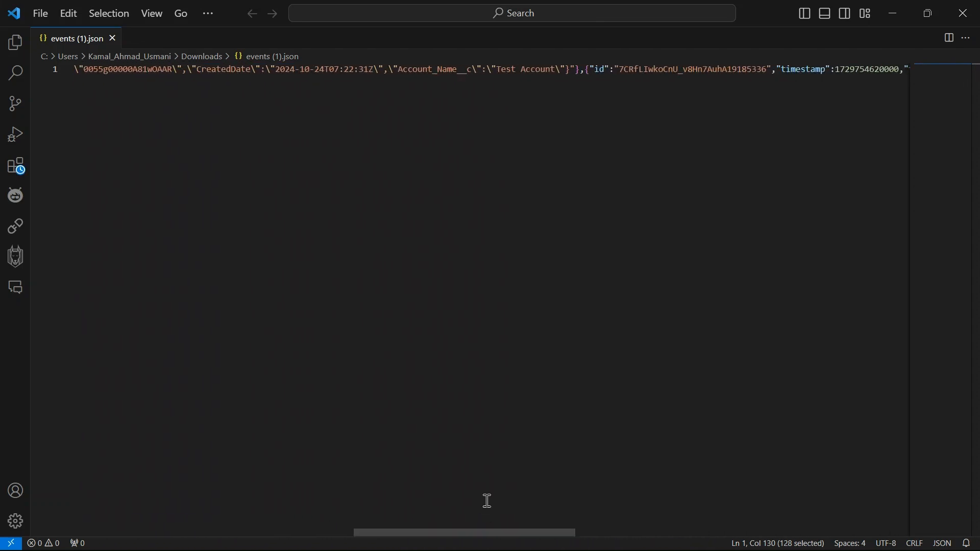
pyautogui.moveTo(493, 70); pyautogui.dragTo(554, 70)
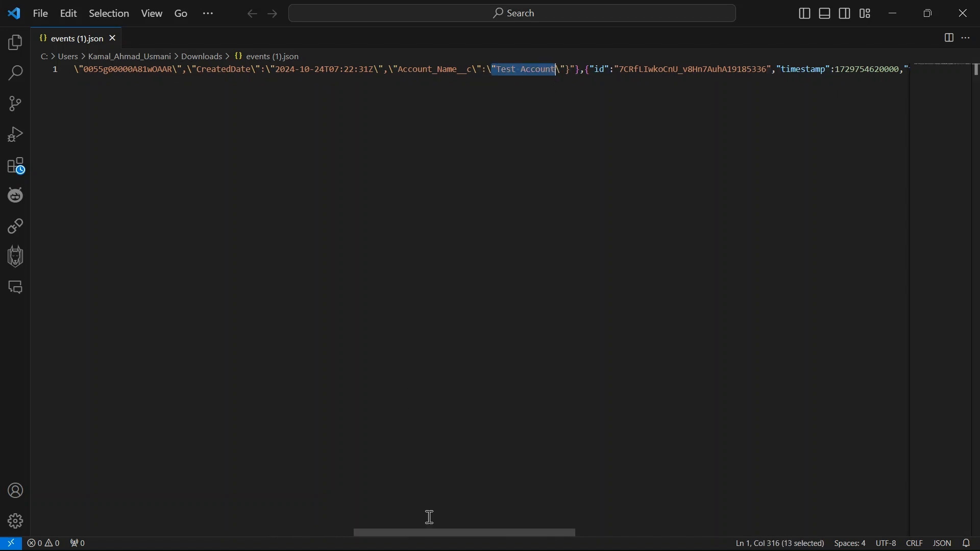
pyautogui.moveTo(465, 532); pyautogui.dragTo(803, 521)
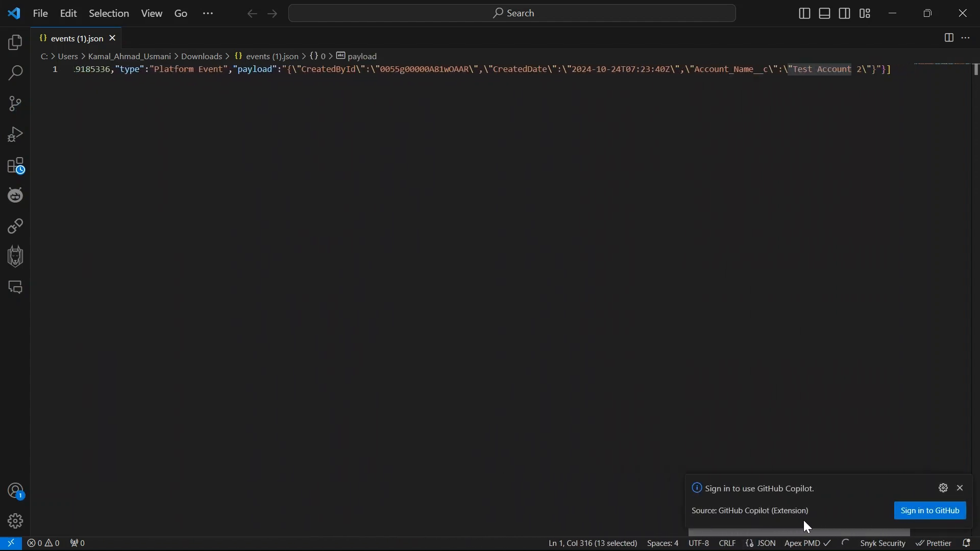
pyautogui.moveTo(867, 69); pyautogui.dragTo(796, 70)
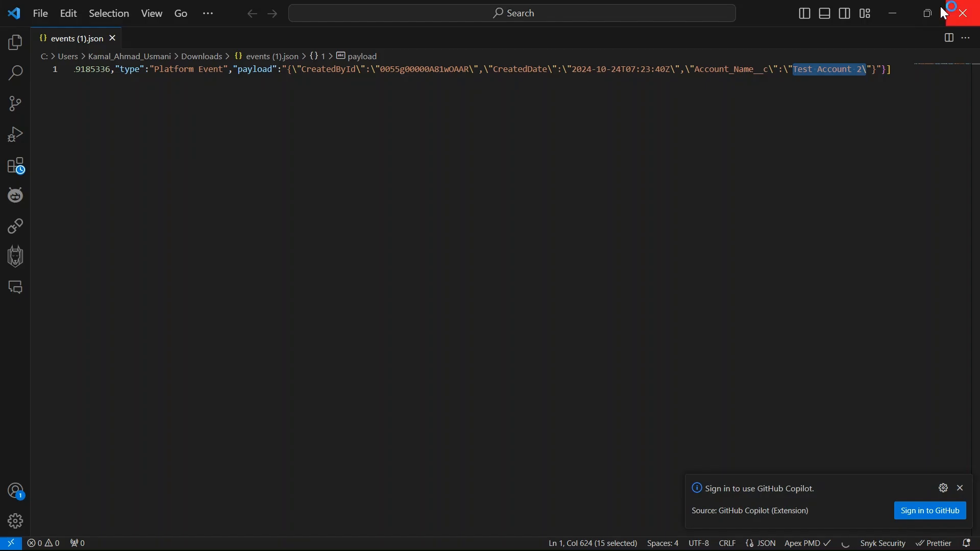
# Close Visual Studio Code and dismiss the browser's downloads list to return to the Streaming Monitor page.
pyautogui.click(960, 19)
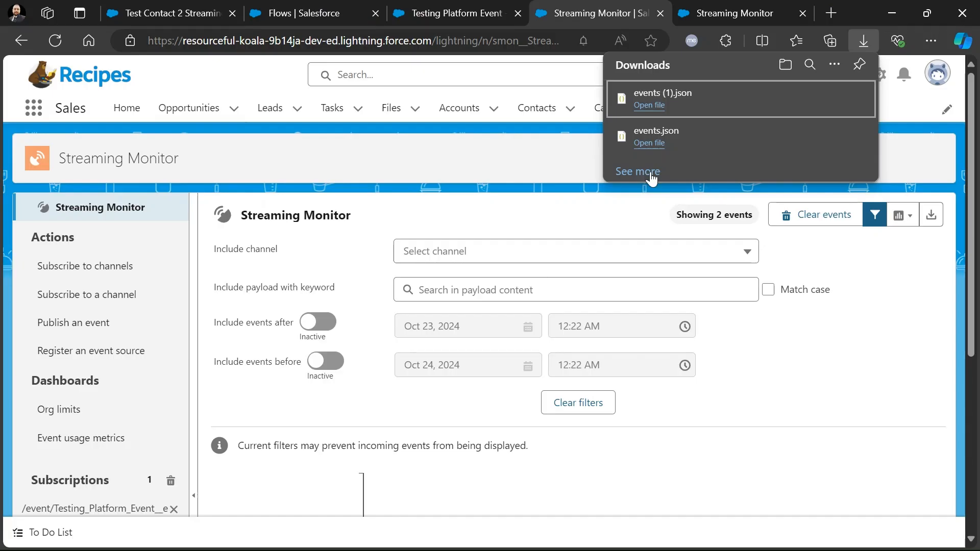
pyautogui.click(540, 151)
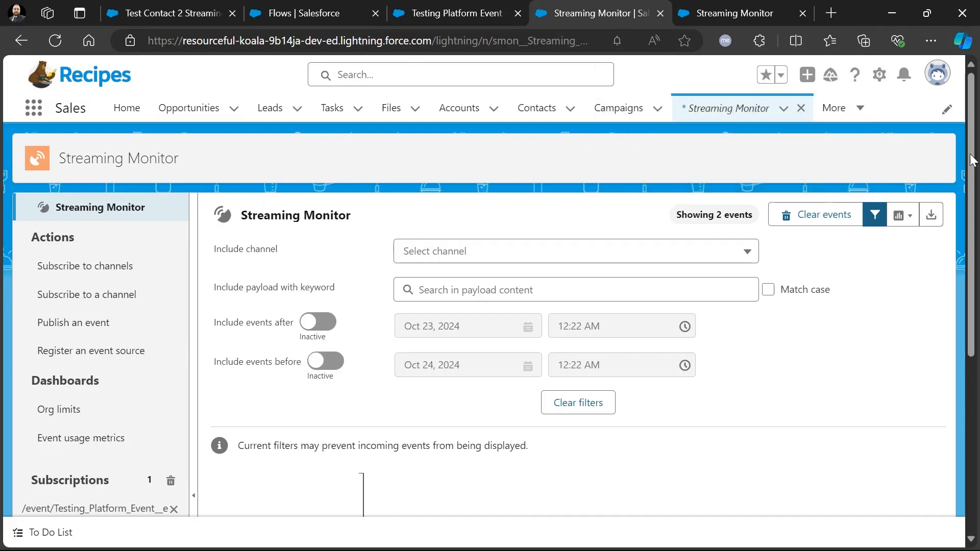
pyautogui.moveTo(975, 153)
pyautogui.mouseDown()
pyautogui.moveTo(978, 219)
pyautogui.moveTo(978, 147)
pyautogui.mouseUp()
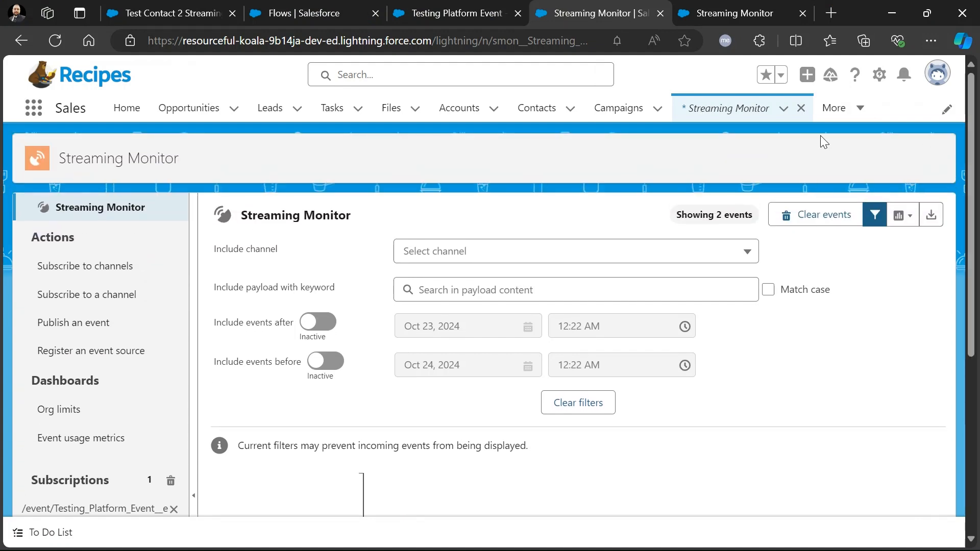